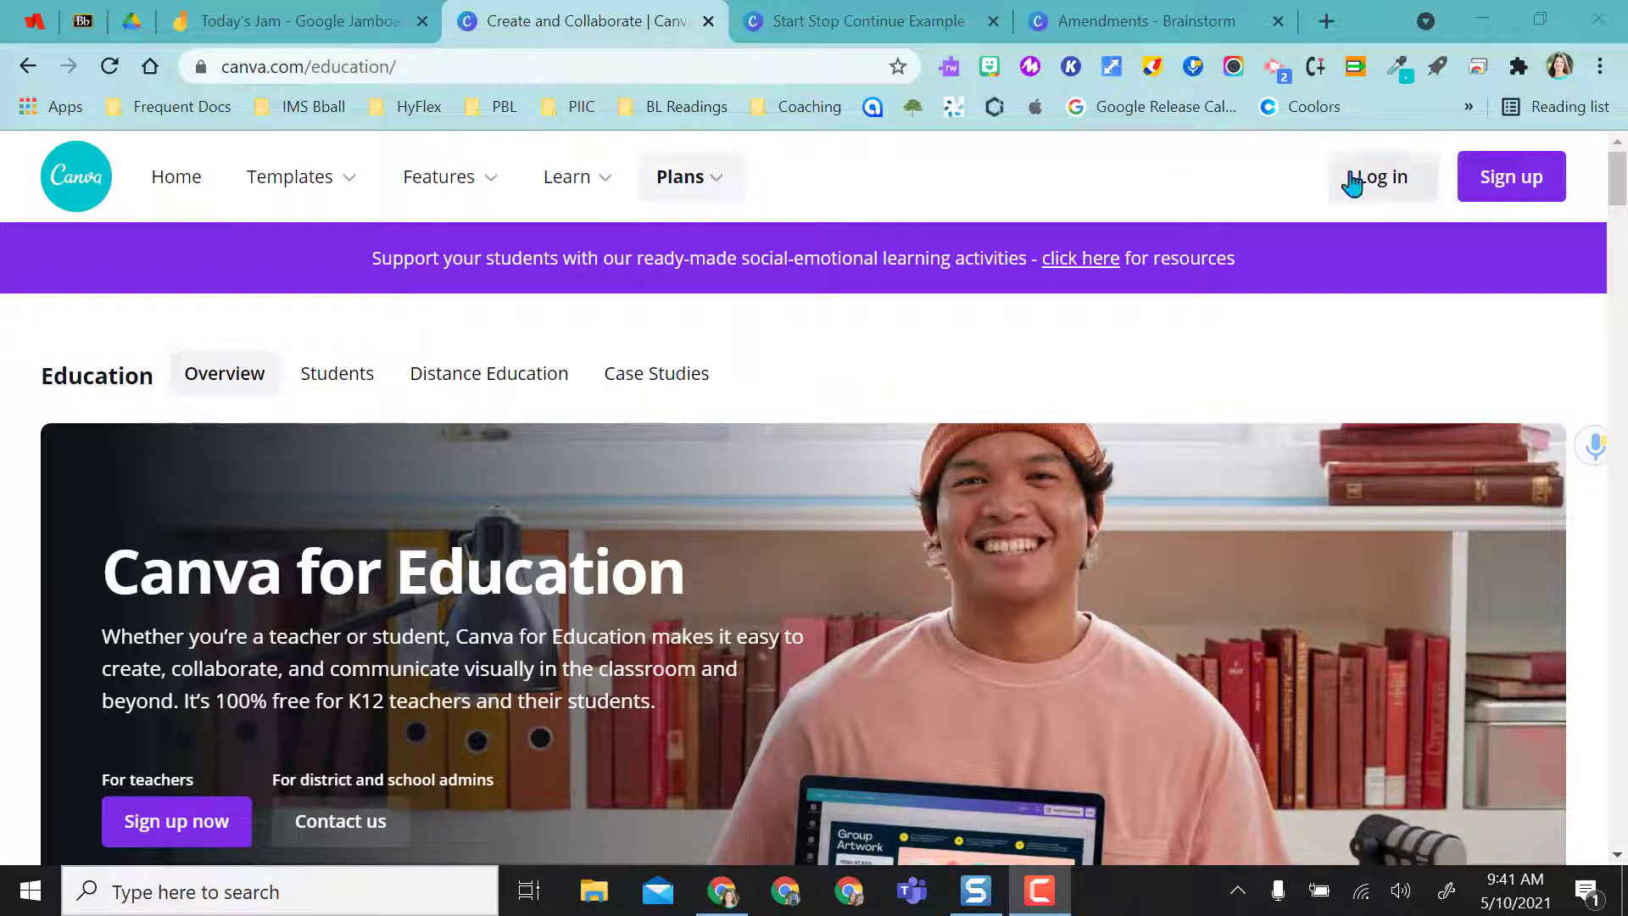
- Go from the Canva for Education page to the Canva log-in page
{"action": "left_click", "coordinate": [1375, 181]}
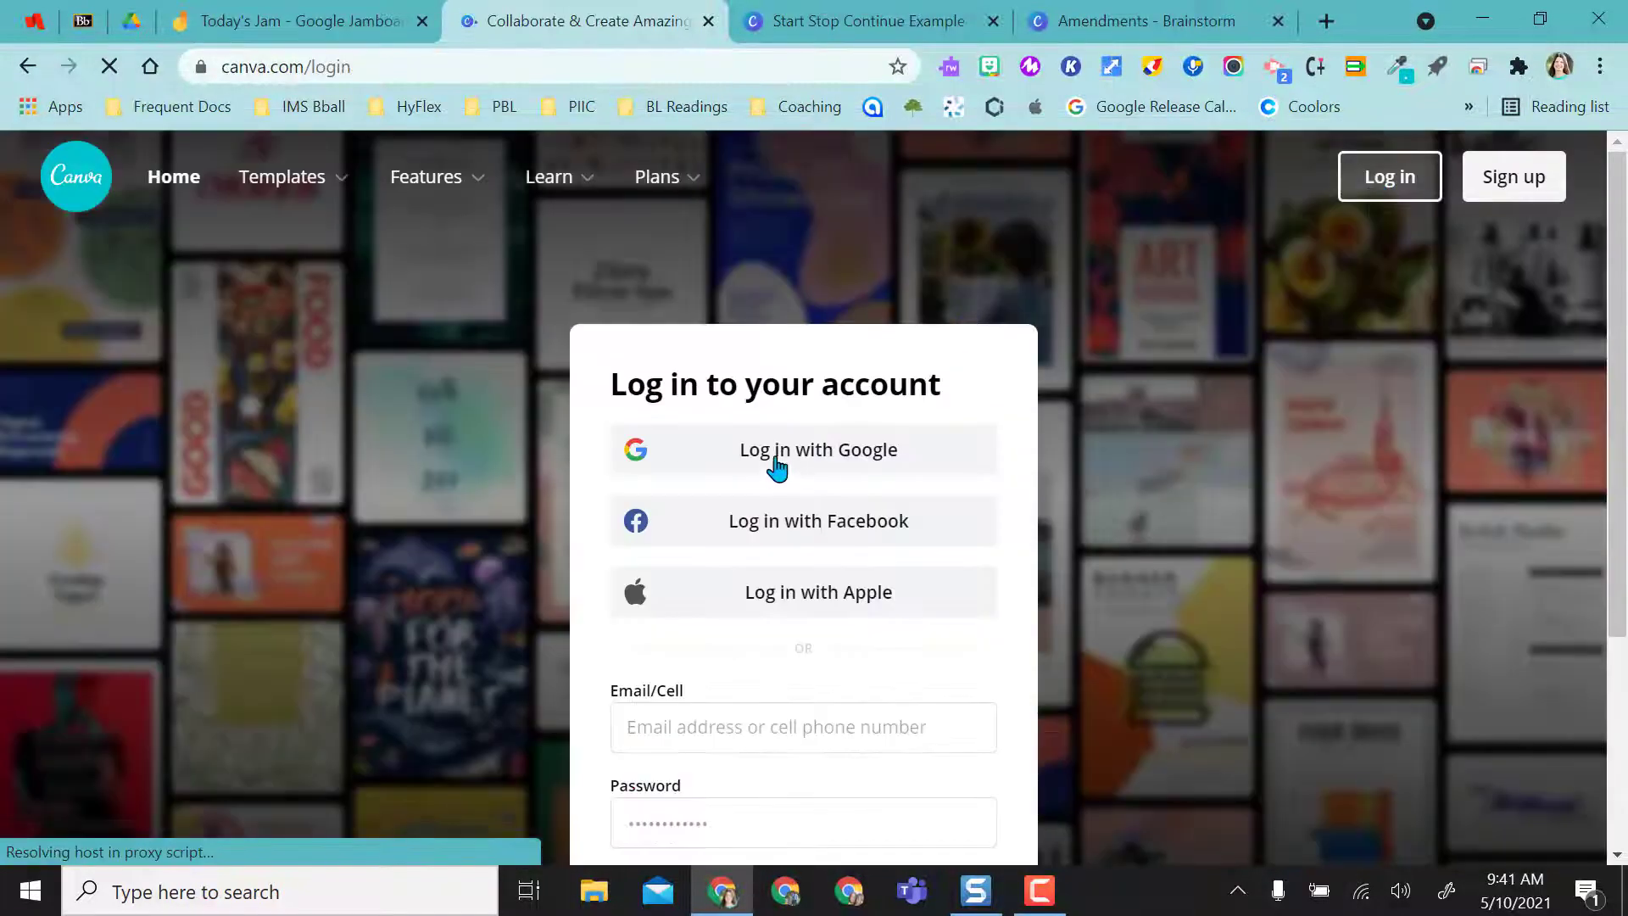
- Sign in with Google and browse the design-type carousel and Home page template rows
{"action": "left_click", "coordinate": [775, 465]}
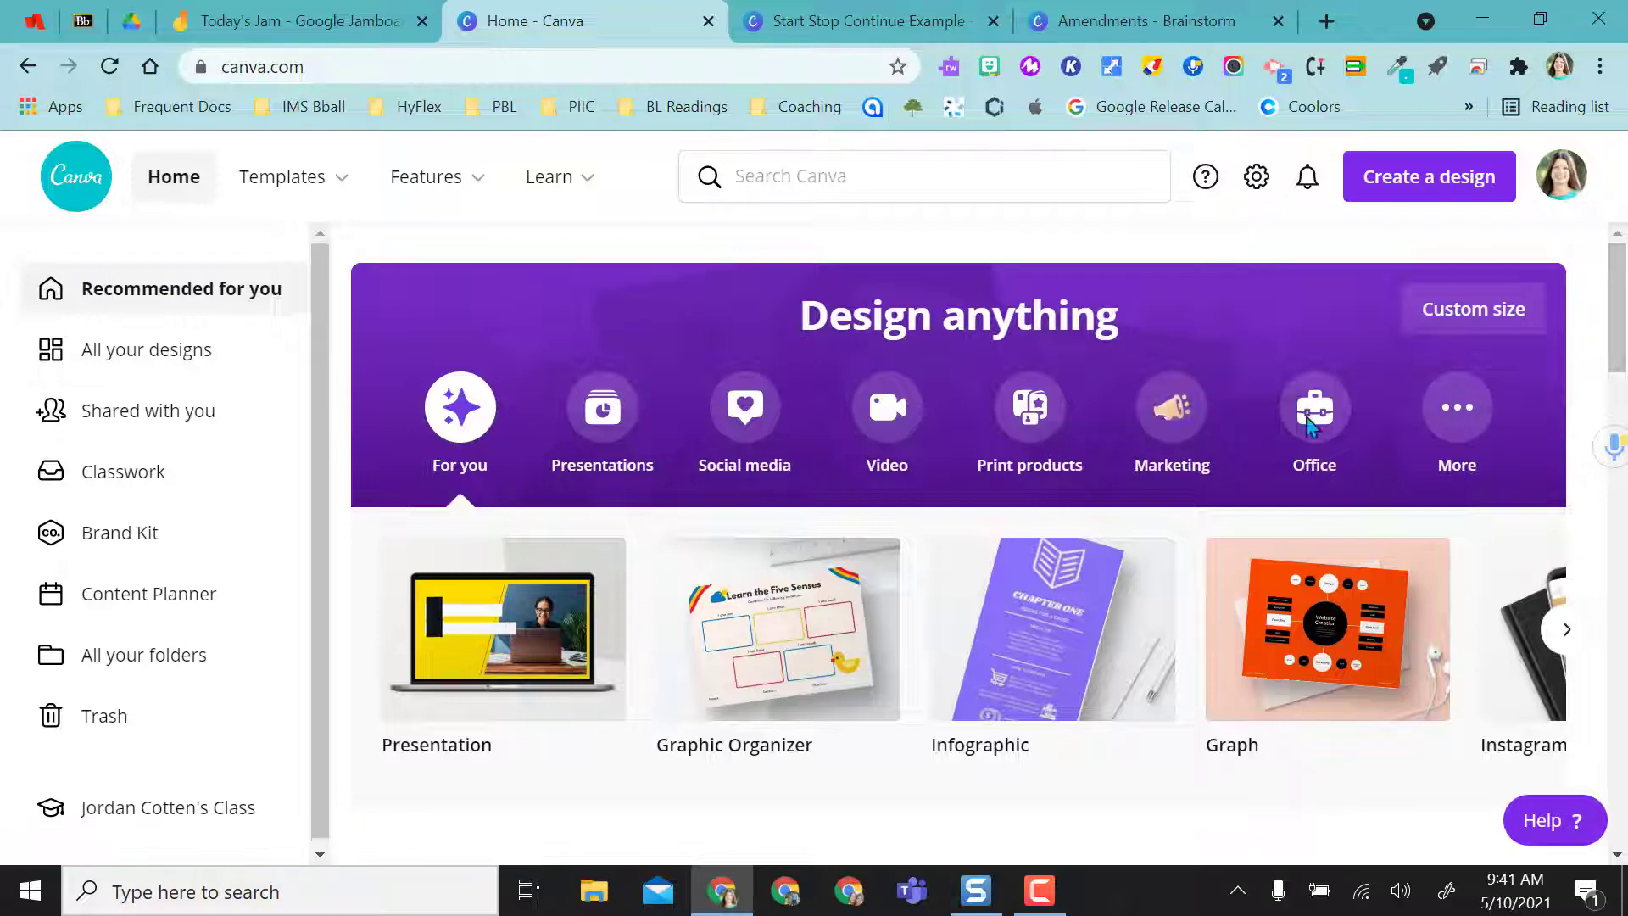
{"action": "left_click_drag", "start_coordinate": [1615, 315], "coordinate": [1619, 344]}
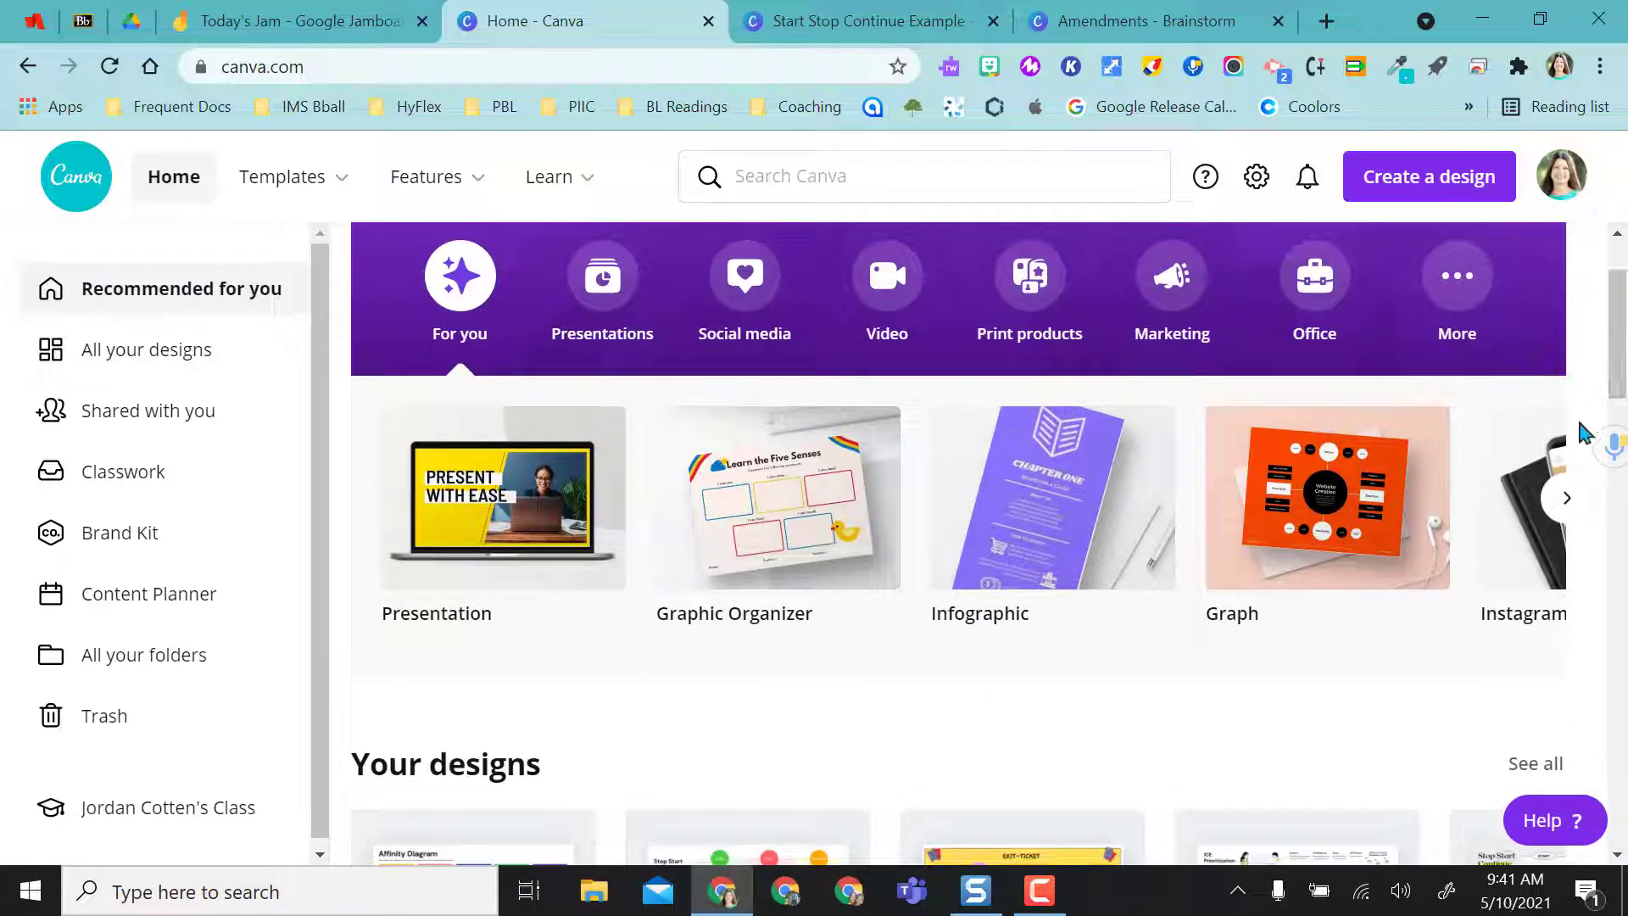
{"action": "left_click", "coordinate": [1565, 498]}
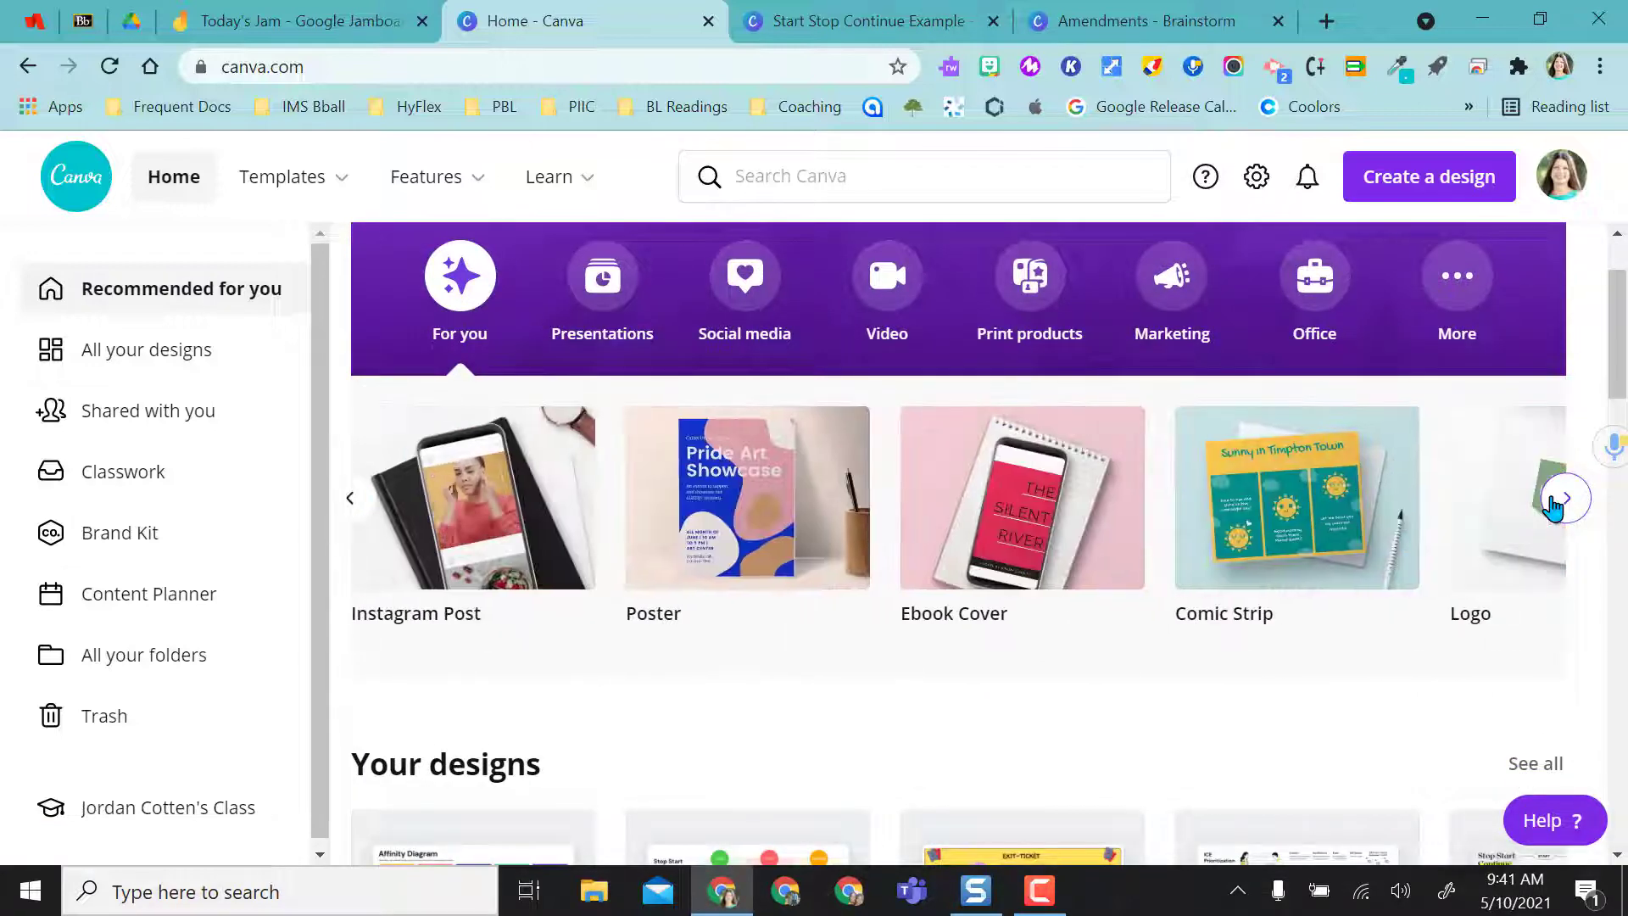
{"action": "left_click", "coordinate": [1555, 502]}
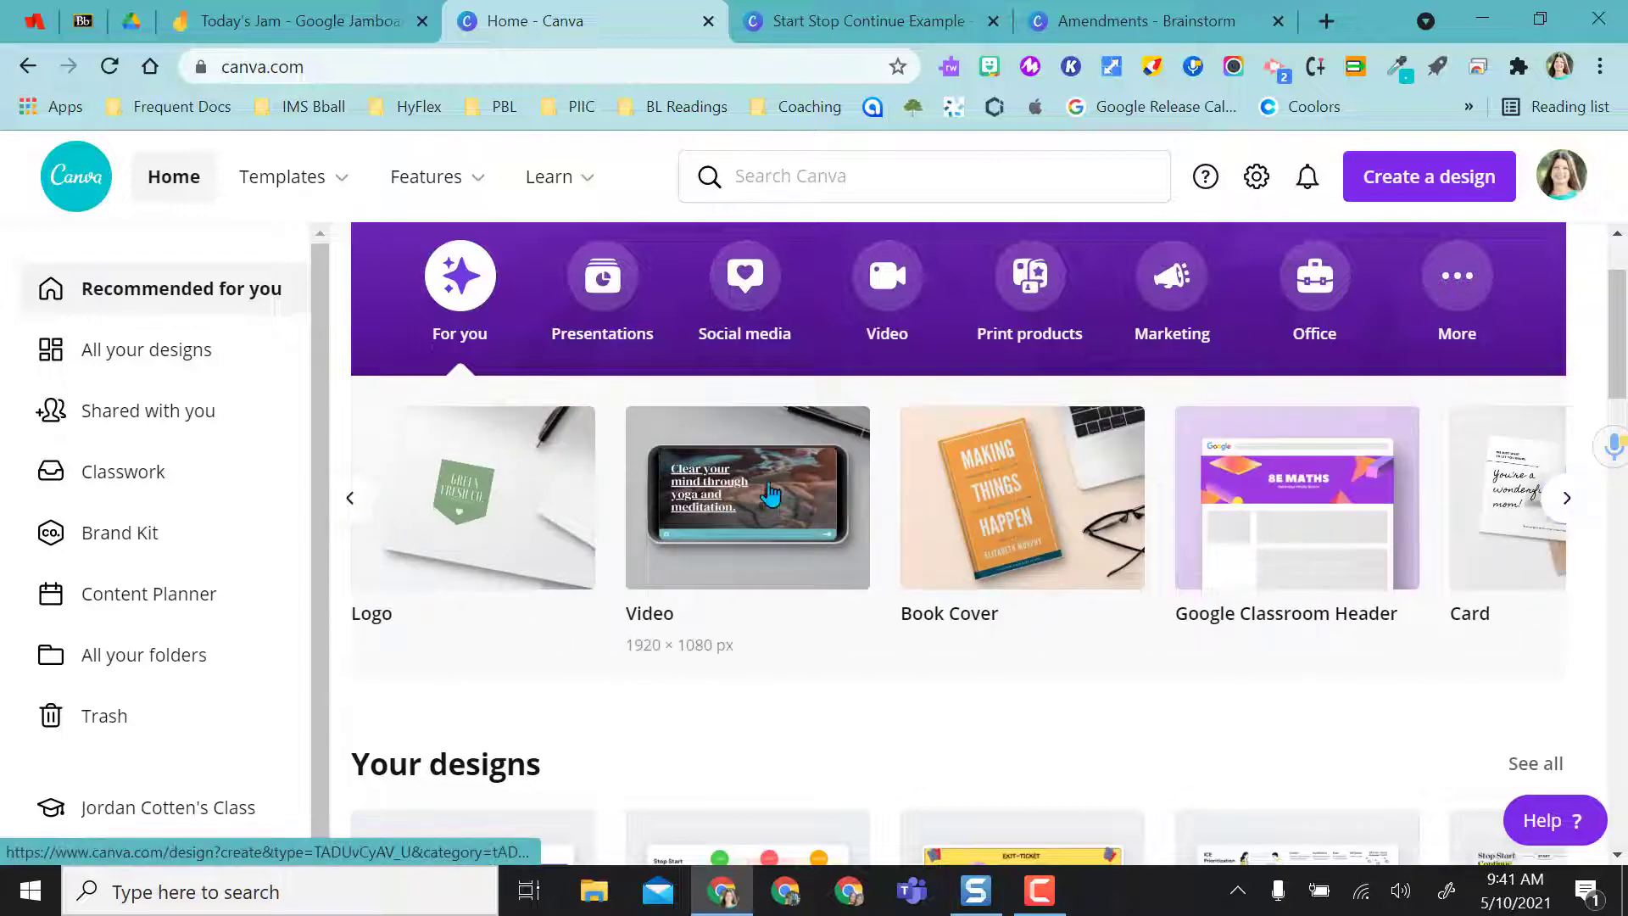
{"action": "scroll", "coordinate": [810, 761], "scroll_direction": "down", "scroll_amount": 15}
{"action": "scroll", "coordinate": [808, 755], "scroll_direction": "down", "scroll_amount": 5}
{"action": "scroll", "coordinate": [806, 761], "scroll_direction": "down", "scroll_amount": 5}
{"action": "scroll", "coordinate": [774, 582], "scroll_direction": "up", "scroll_amount": 20}
{"action": "scroll", "coordinate": [780, 582], "scroll_direction": "up", "scroll_amount": 3}
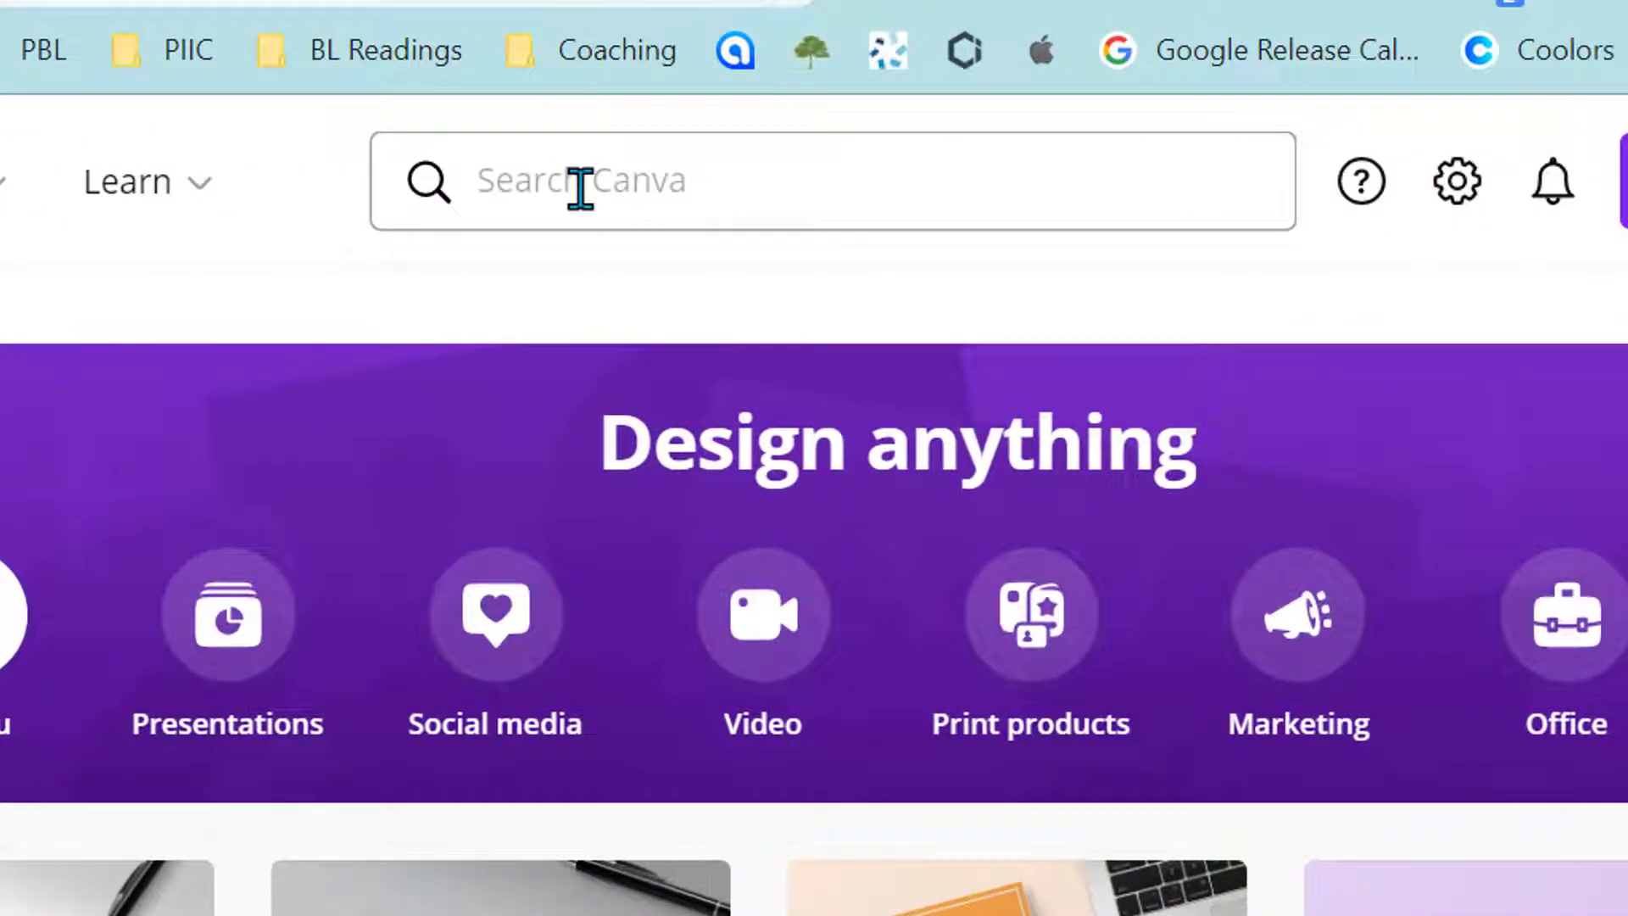
- Search templates for 'online whiteboard' and scroll through the 109 results
{"action": "left_click", "coordinate": [581, 186]}
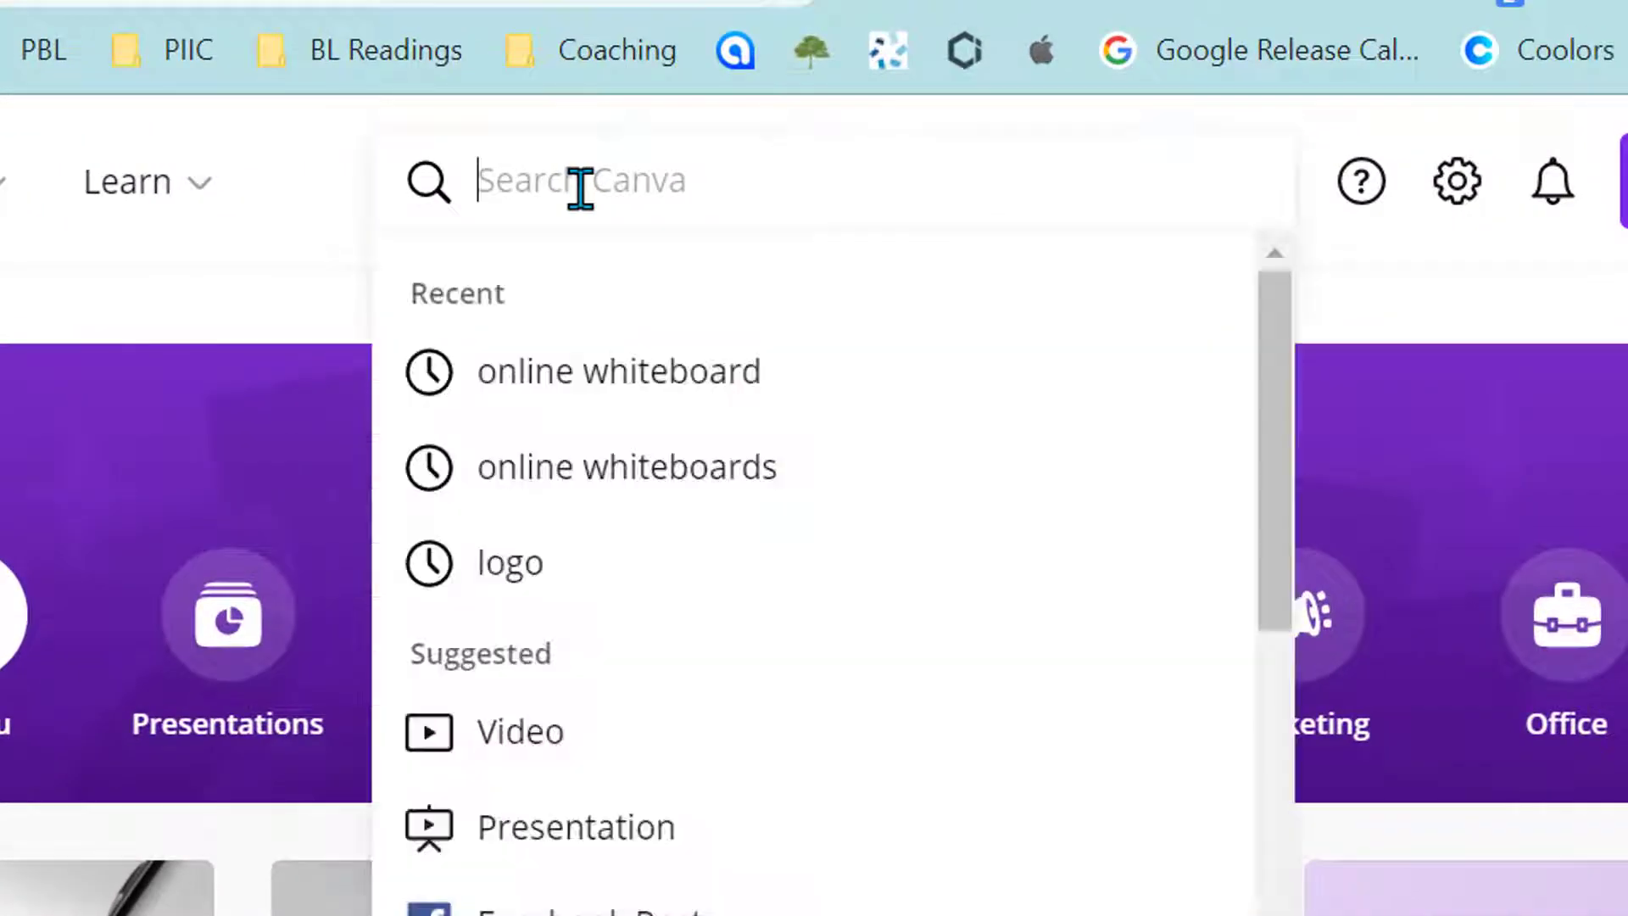
{"action": "type", "text": "online whiteboard"}
{"action": "key", "text": "Return"}
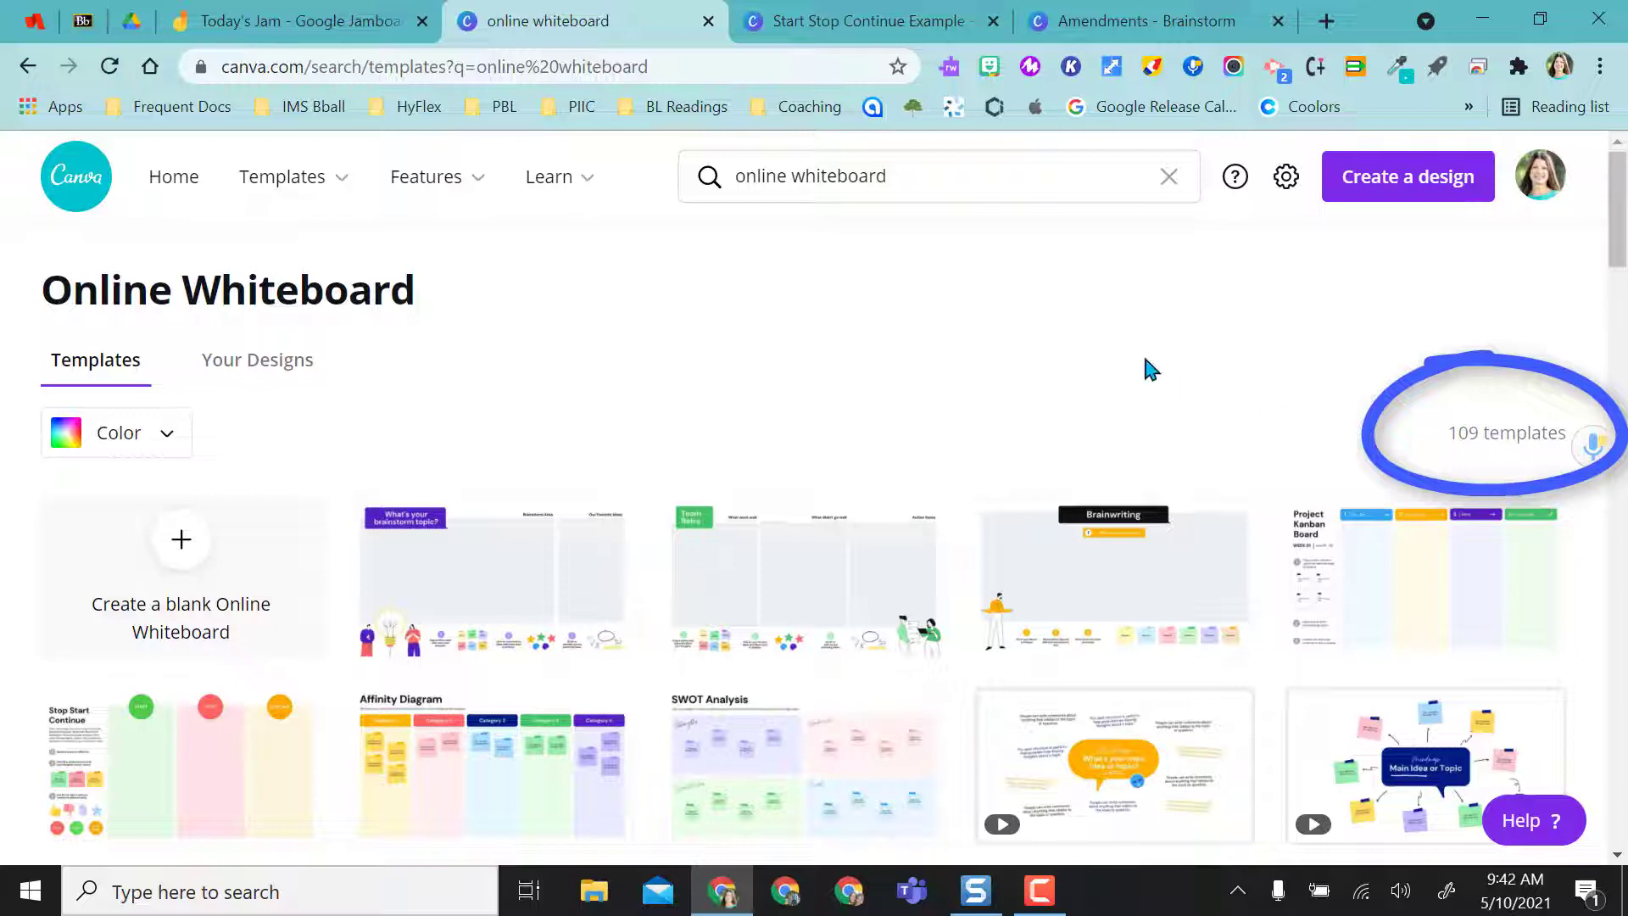
{"action": "scroll", "coordinate": [975, 424], "scroll_direction": "down", "scroll_amount": 1}
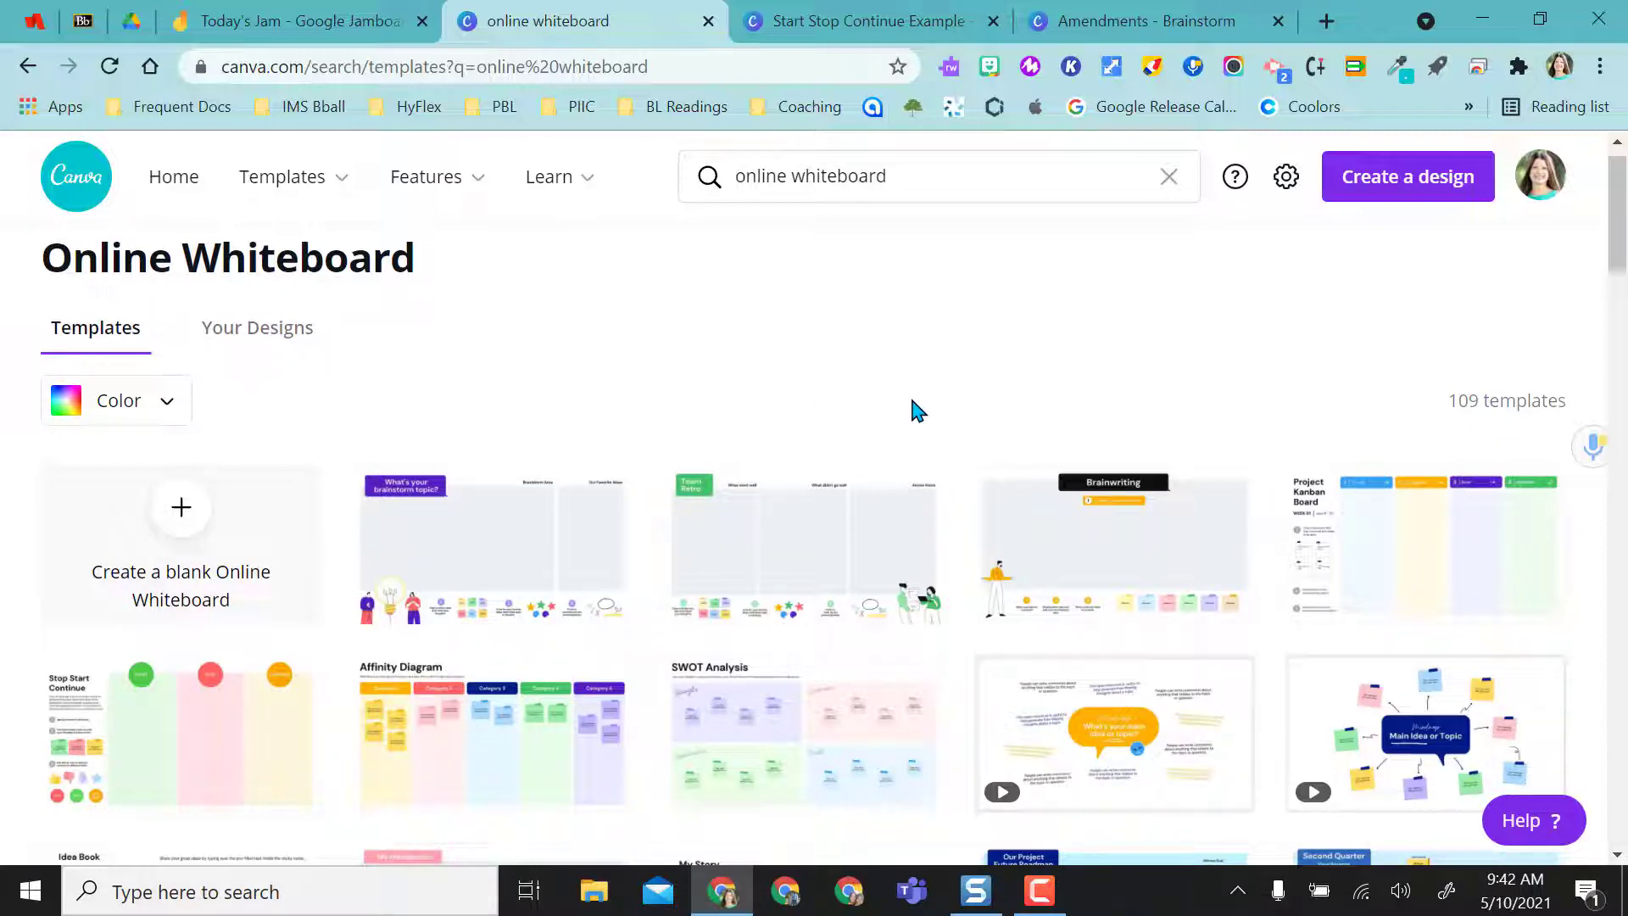
{"action": "scroll", "coordinate": [913, 402], "scroll_direction": "down", "scroll_amount": 7}
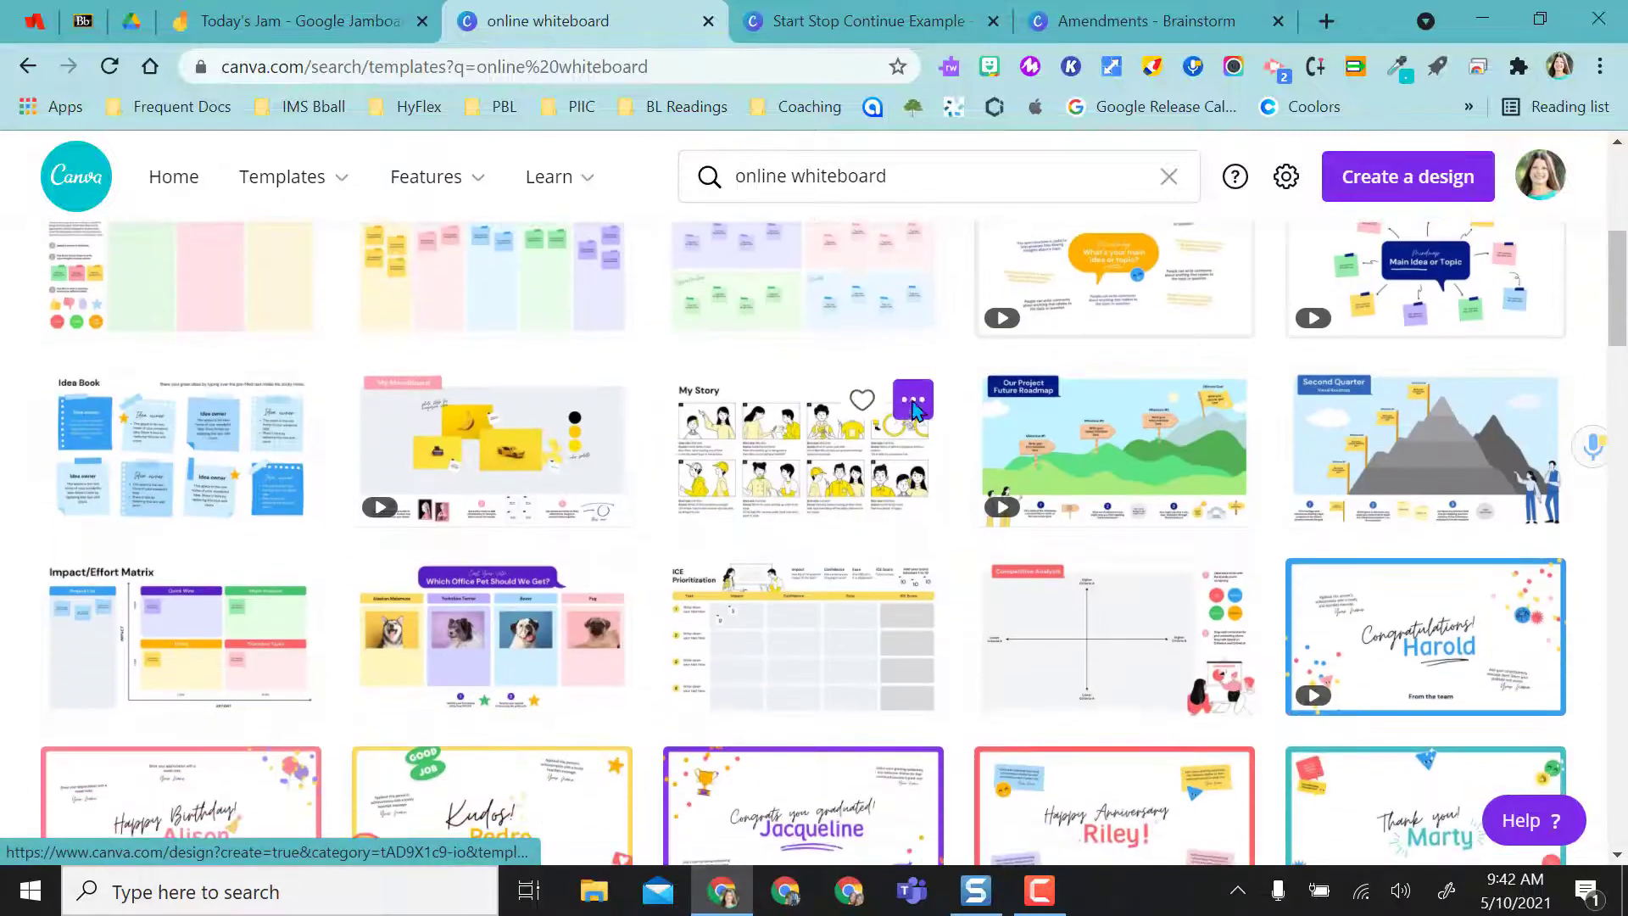
{"action": "scroll", "coordinate": [914, 410], "scroll_direction": "down", "scroll_amount": 9}
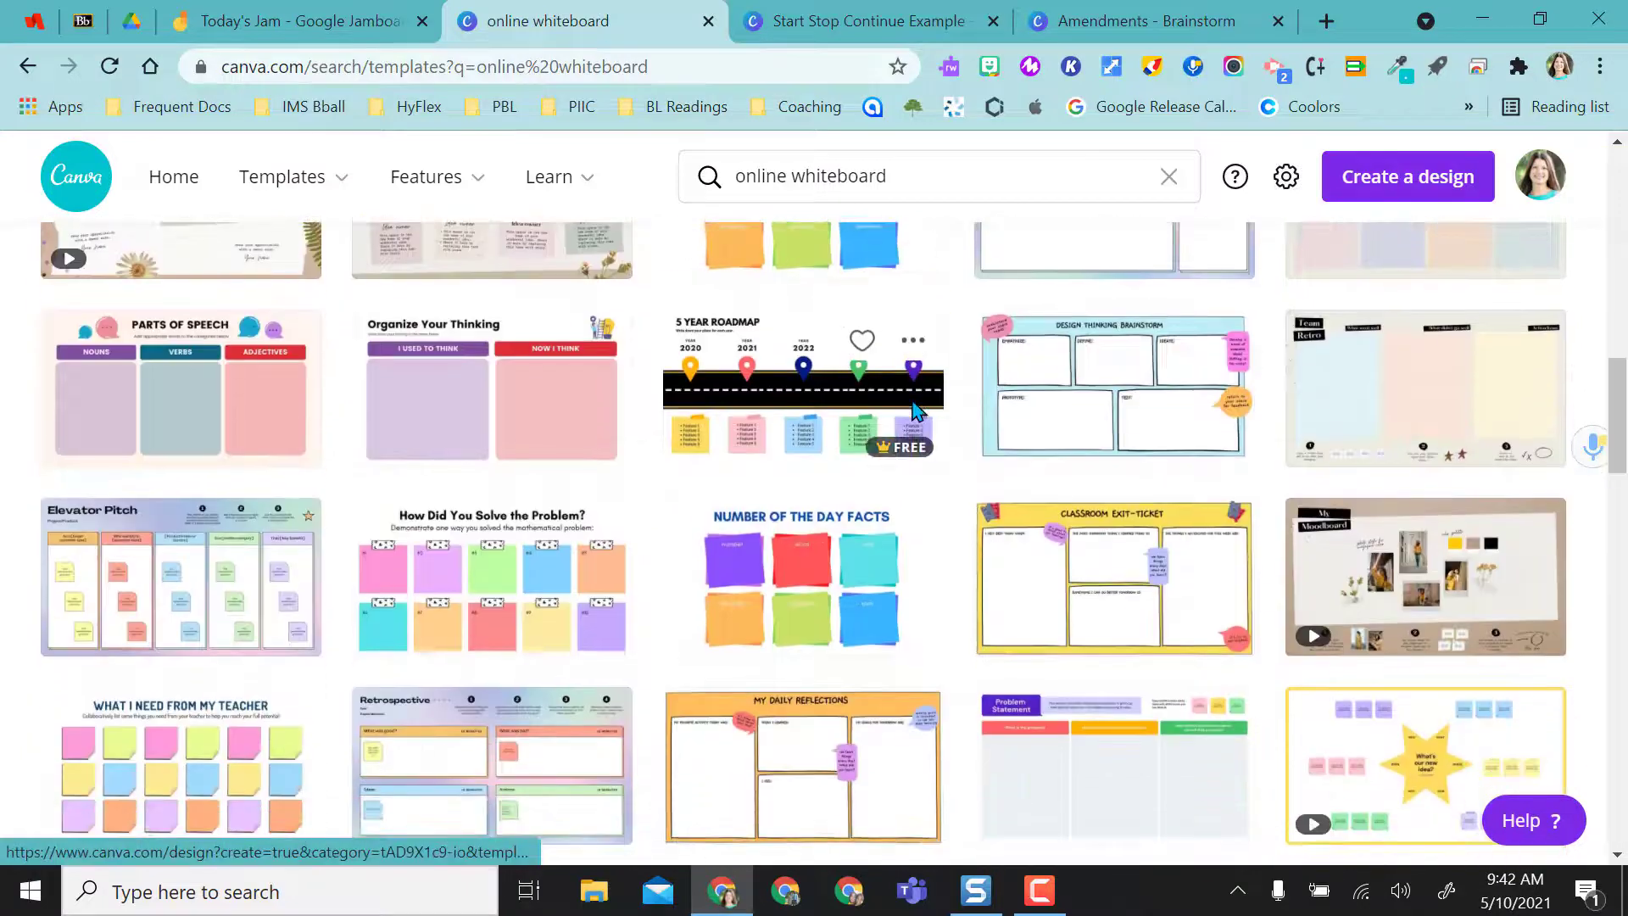
{"action": "scroll", "coordinate": [914, 410], "scroll_direction": "down", "scroll_amount": 4}
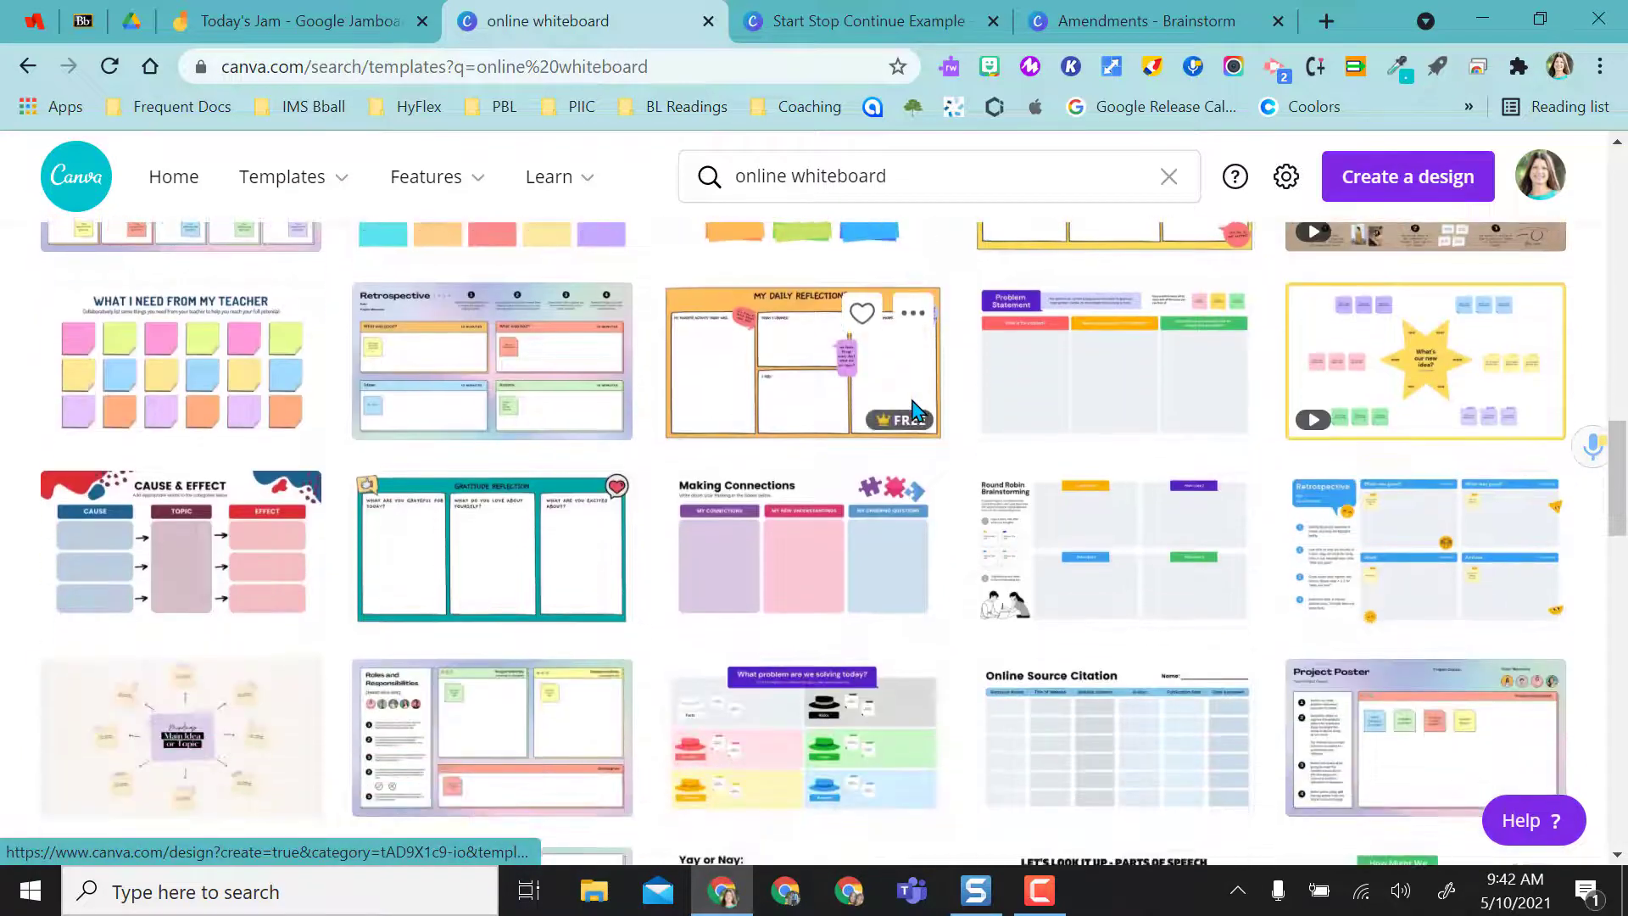
{"action": "scroll", "coordinate": [914, 409], "scroll_direction": "down", "scroll_amount": 3}
{"action": "scroll", "coordinate": [914, 409], "scroll_direction": "up", "scroll_amount": 3}
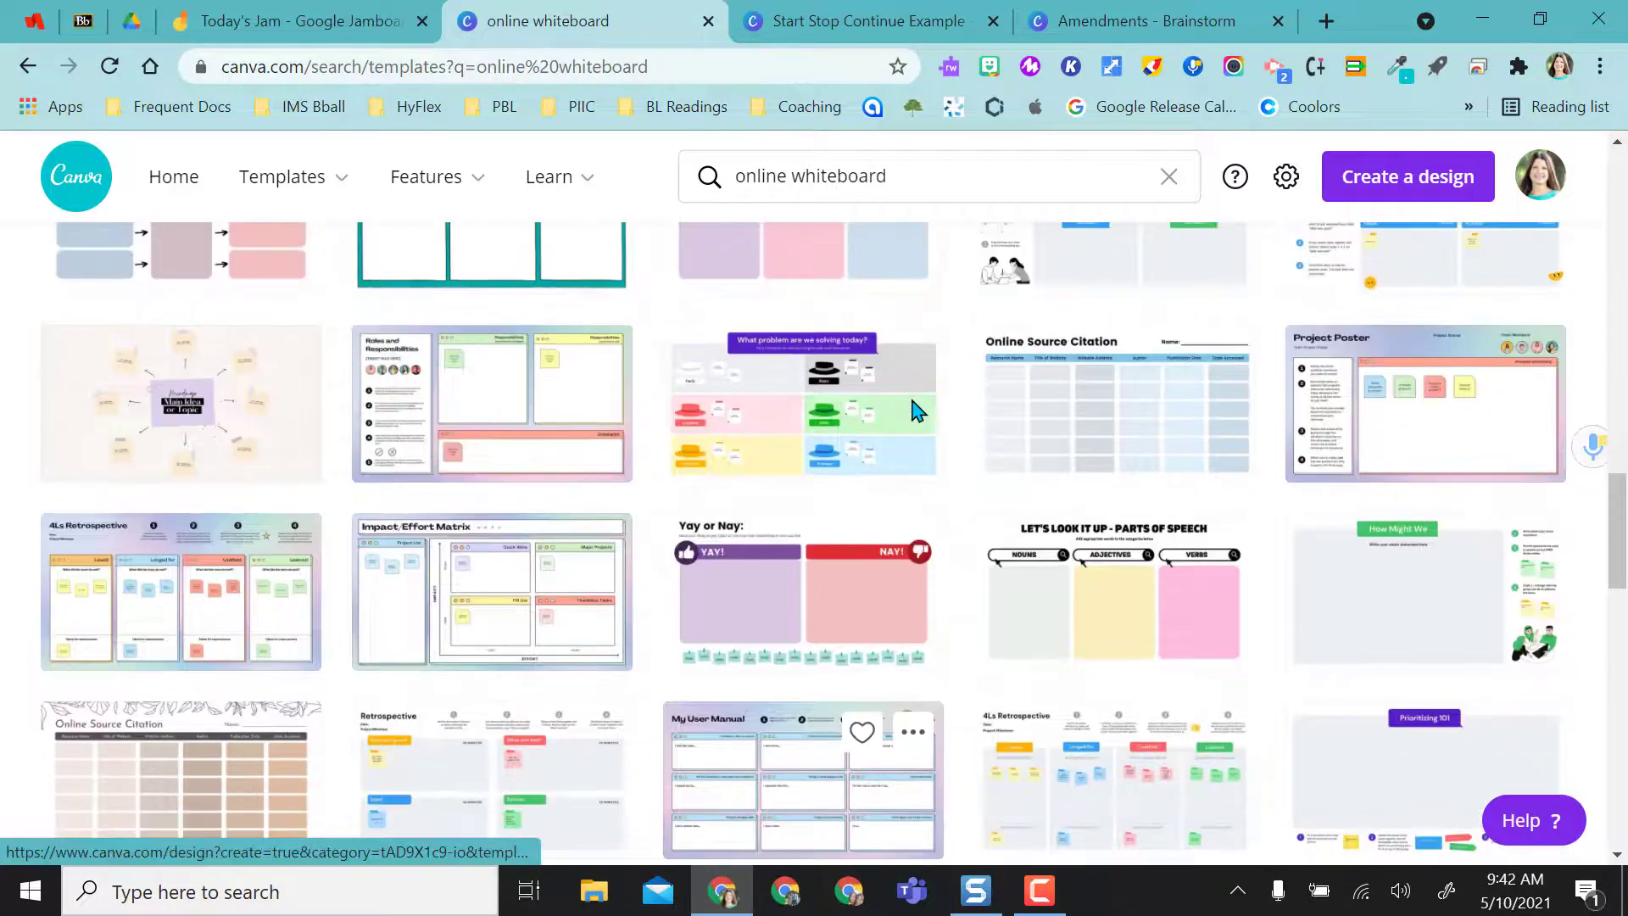
{"action": "scroll", "coordinate": [913, 409], "scroll_direction": "up", "scroll_amount": 3}
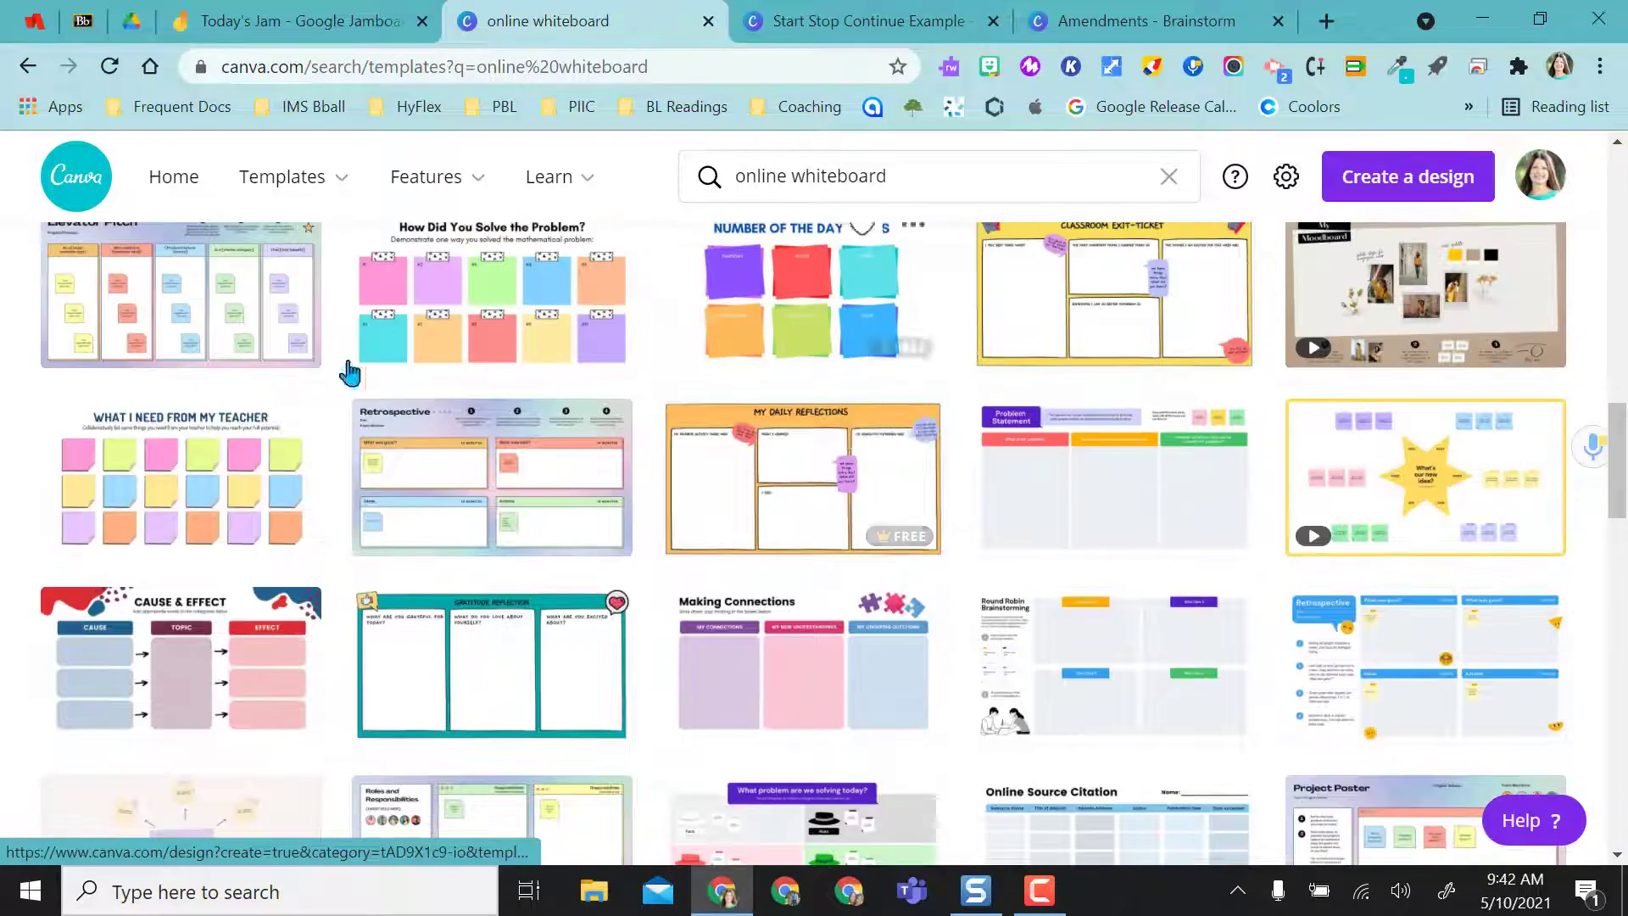
- Open the What I Need From My Teacher board, retitle it 'What is one takeaway from today's lesson?' and remove the subtitle
{"action": "left_click", "coordinate": [151, 501]}
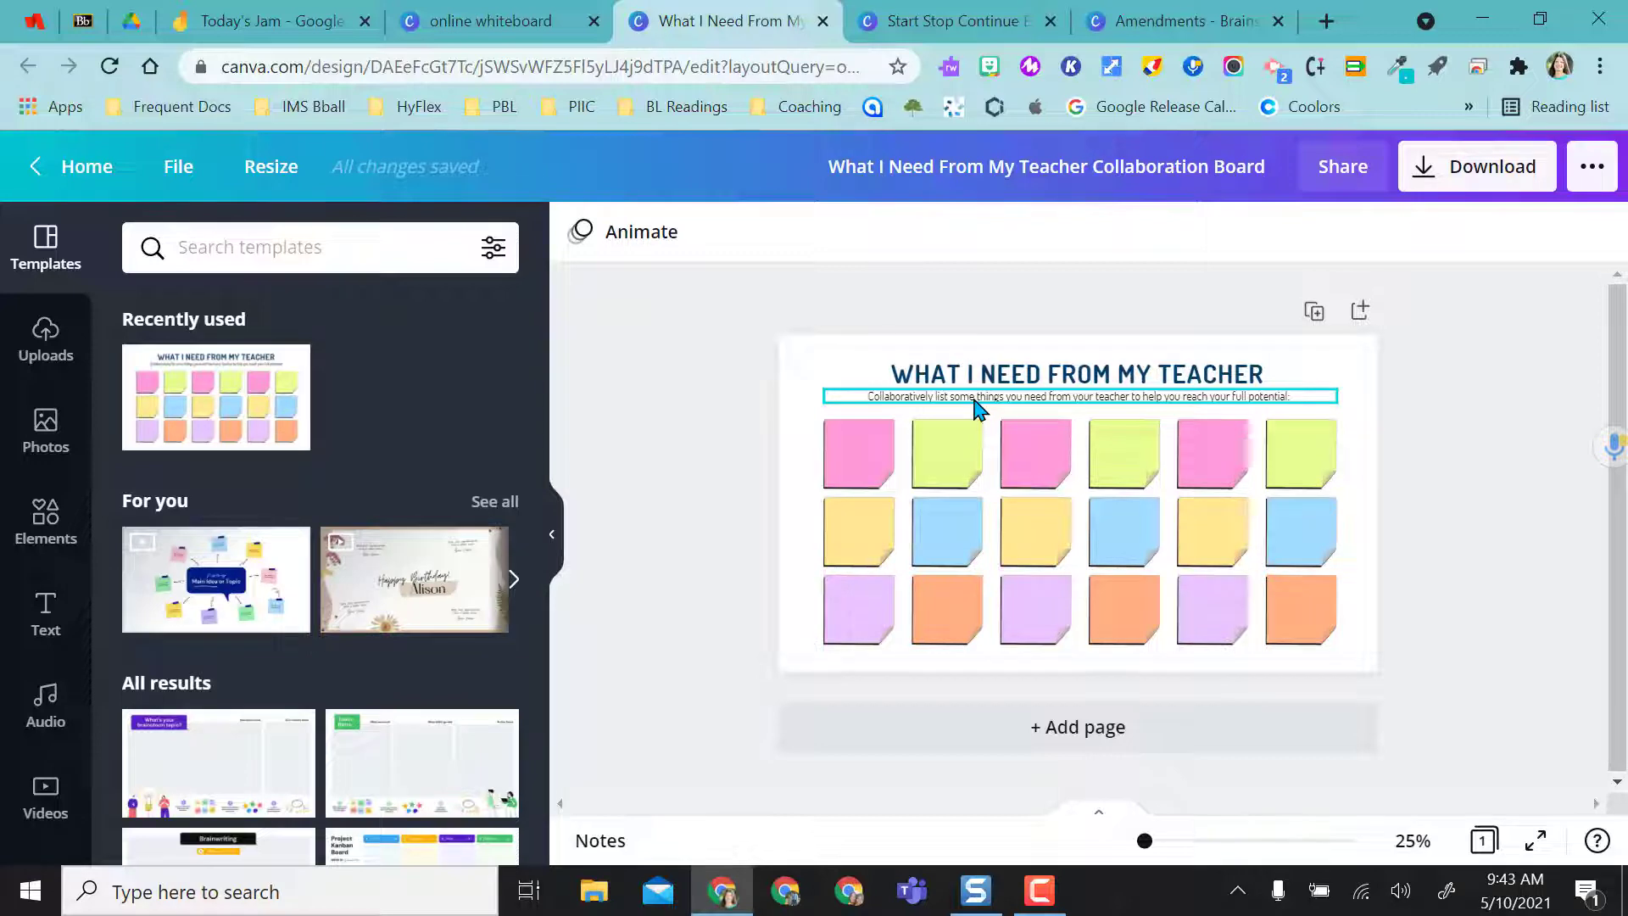
{"action": "double_click", "coordinate": [1045, 377]}
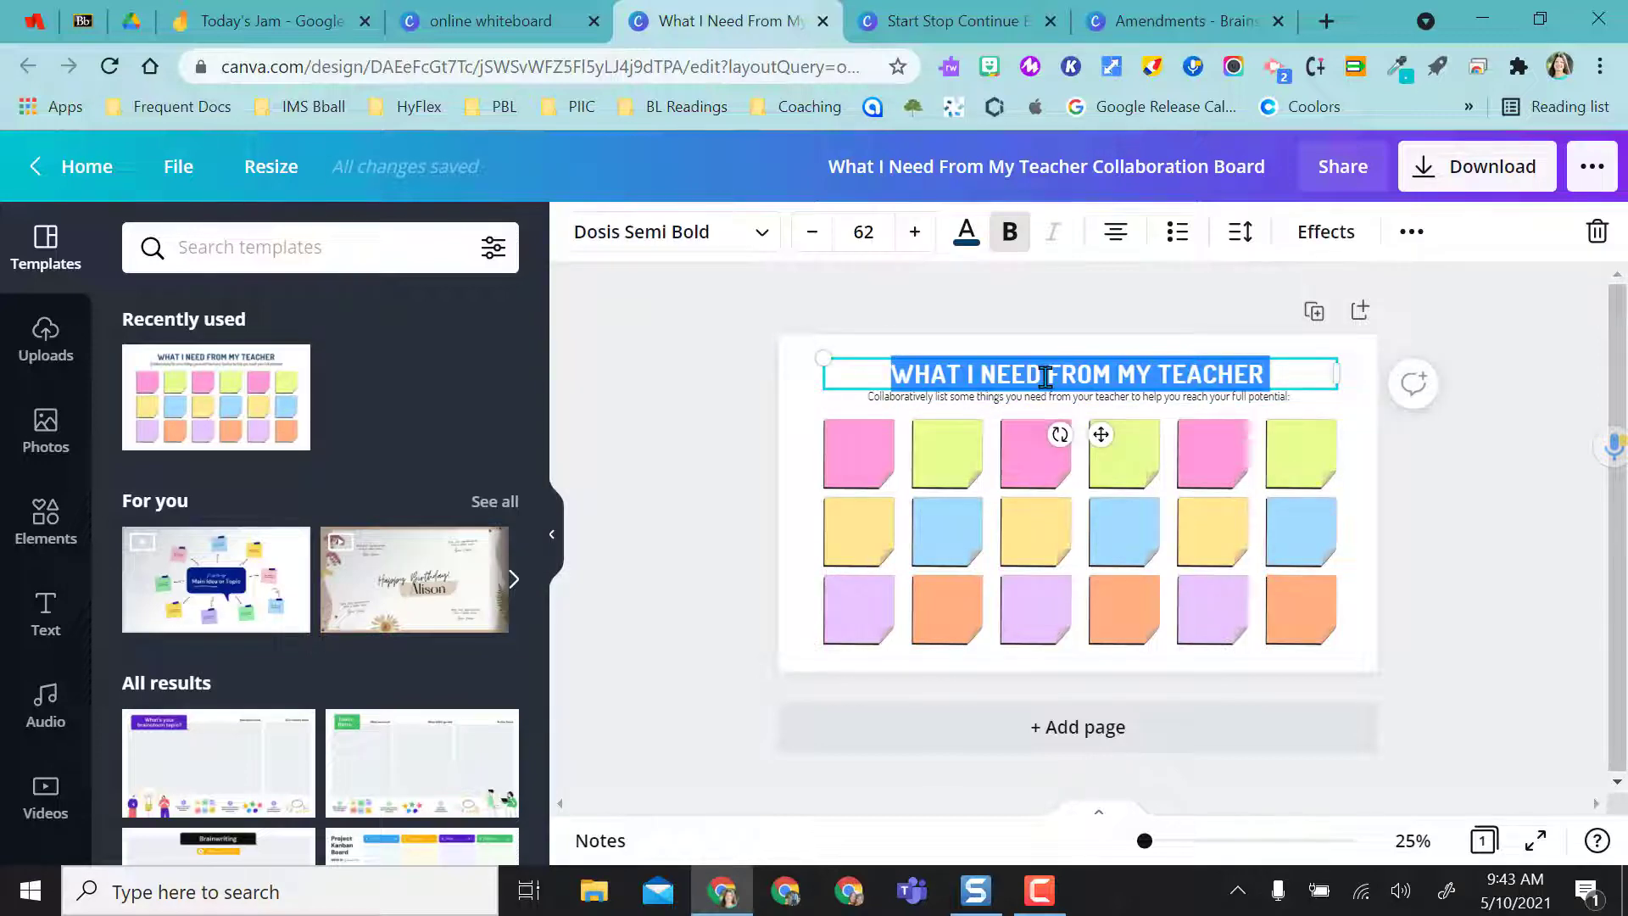
{"action": "type", "text": "WHAT IS ONE TAKEAWAY FROM TODAY'S LESSON?"}
{"action": "left_click_drag", "start_coordinate": [823, 374], "coordinate": [787, 381]}
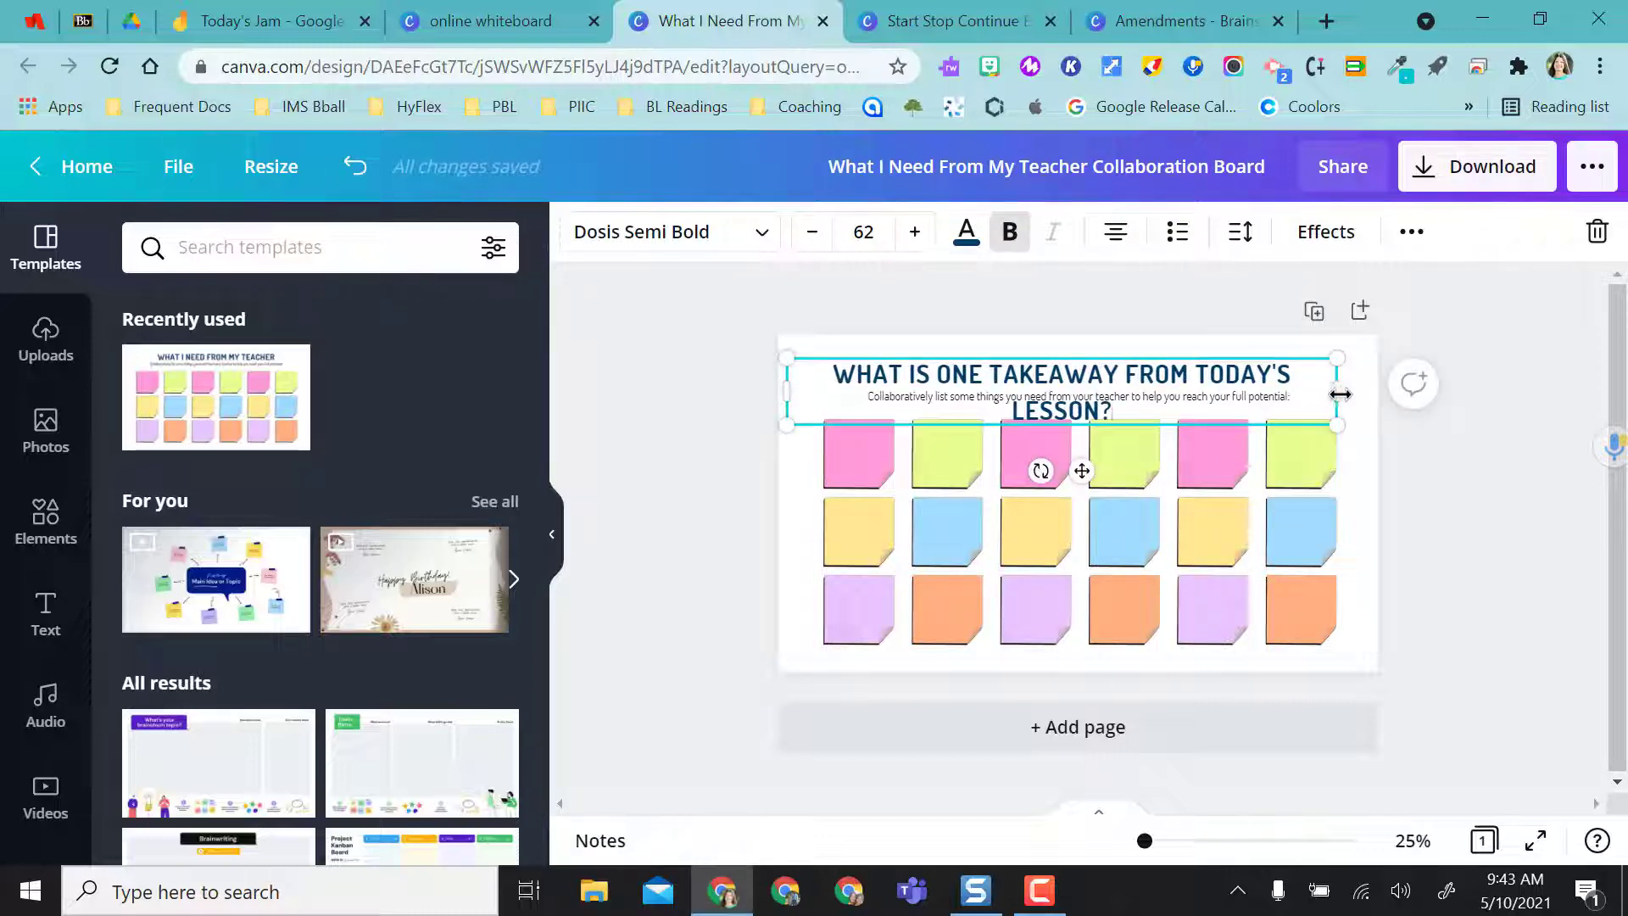
{"action": "left_click_drag", "start_coordinate": [1346, 394], "coordinate": [1367, 394]}
{"action": "left_click", "coordinate": [1111, 395]}
{"action": "key", "text": "Delete"}
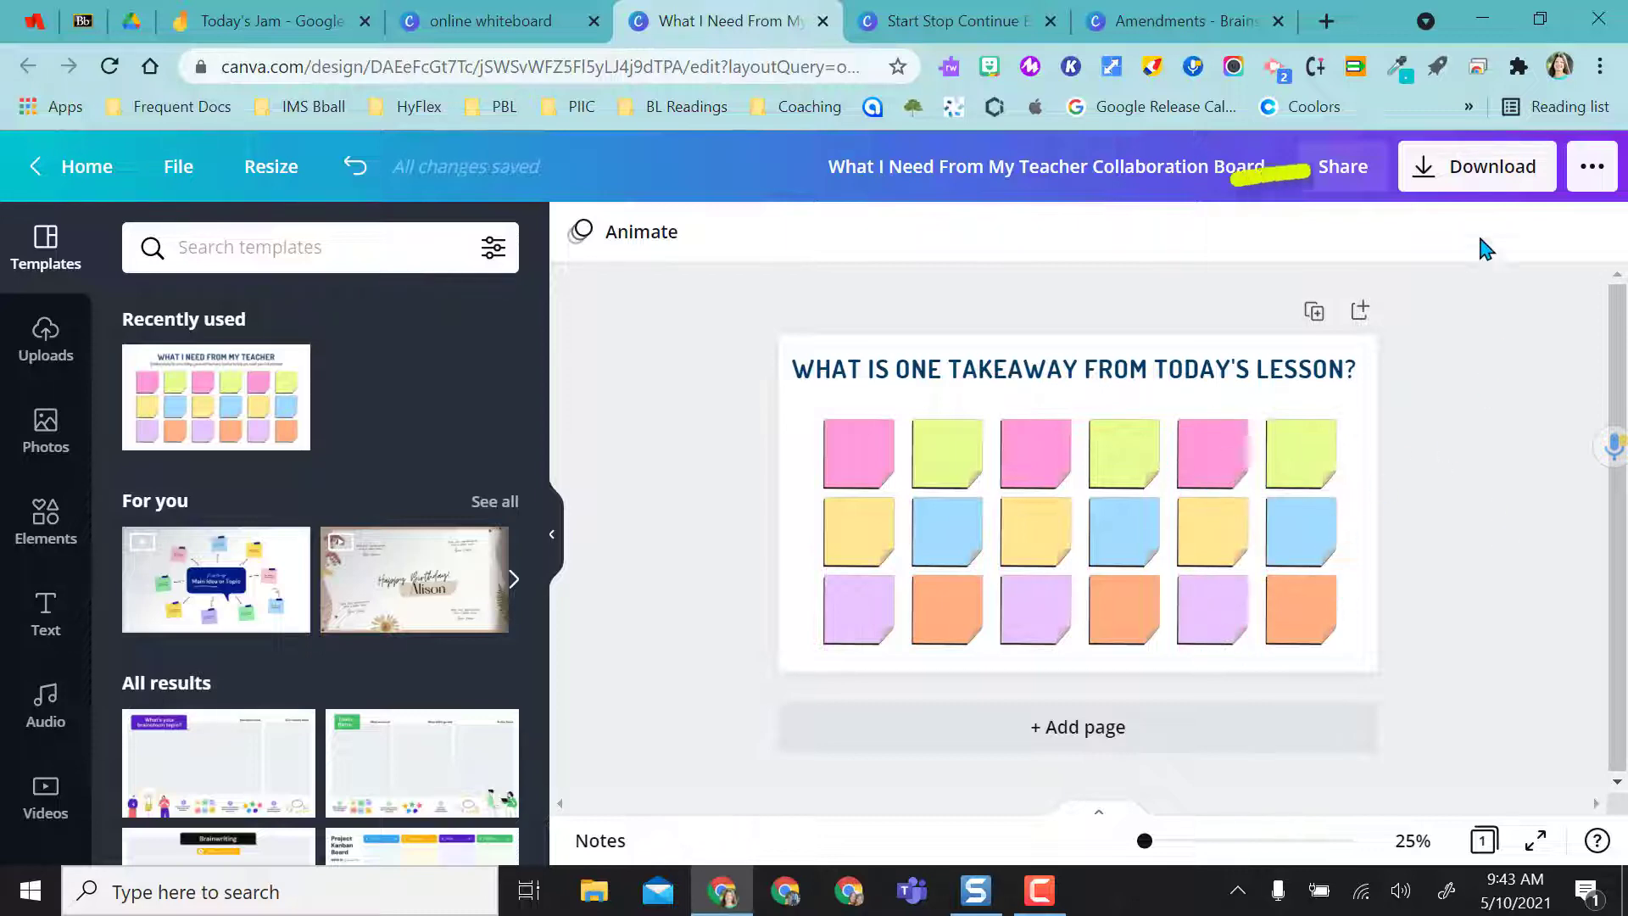
- Download the board as 'What I Need From My Teacher Collaboration Board.png'
{"action": "left_click", "coordinate": [1465, 181]}
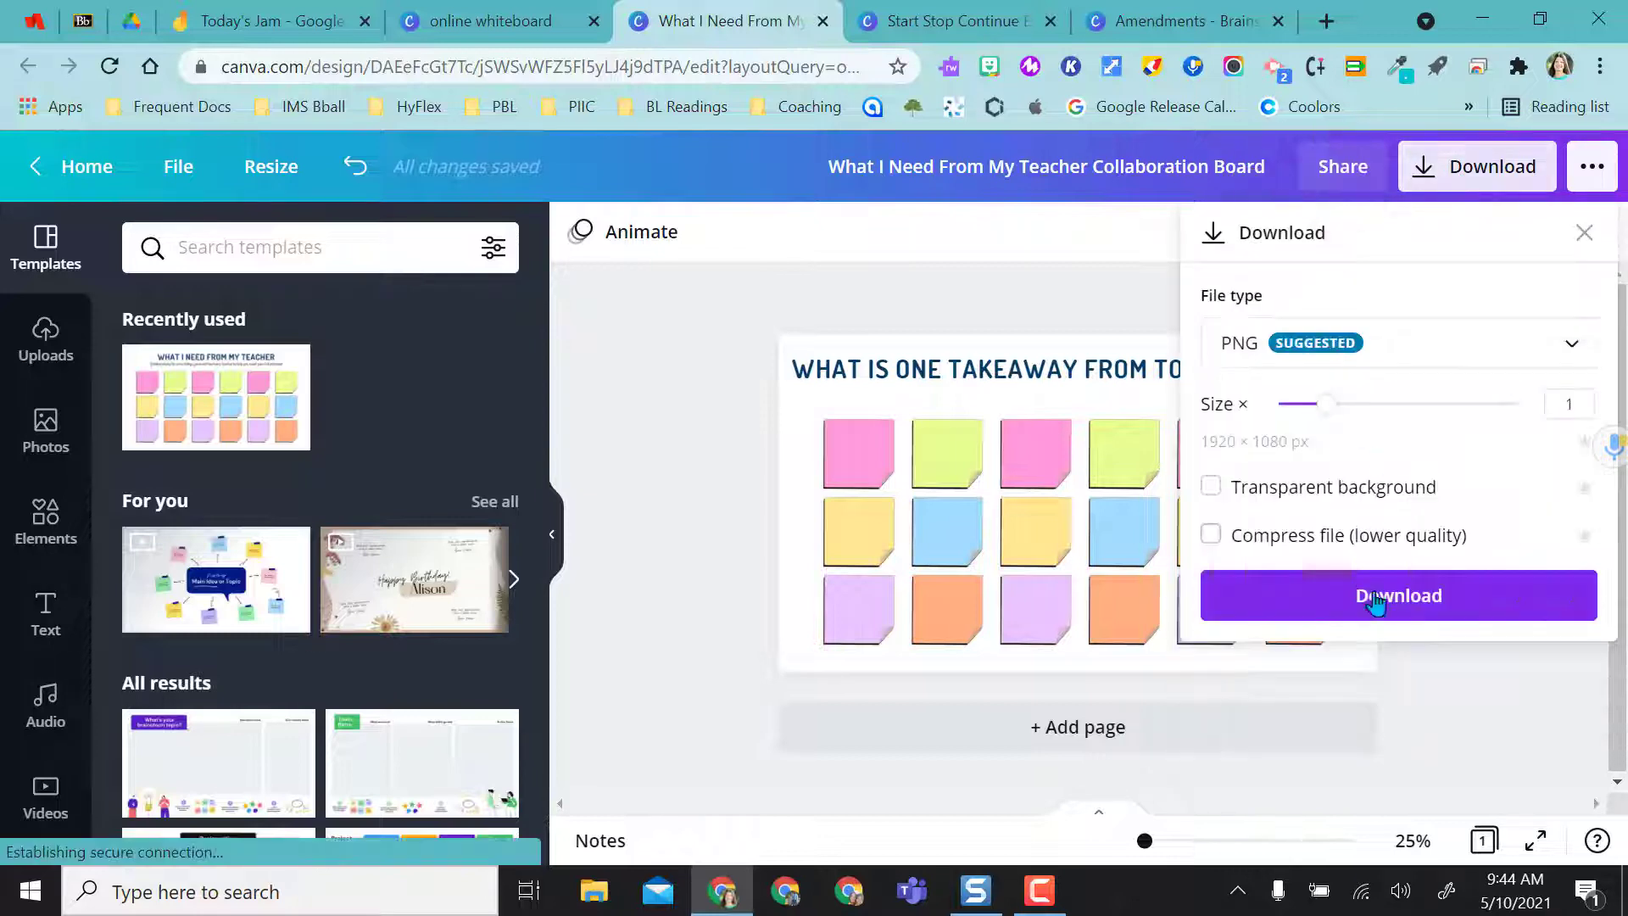
{"action": "left_click", "coordinate": [1433, 603]}
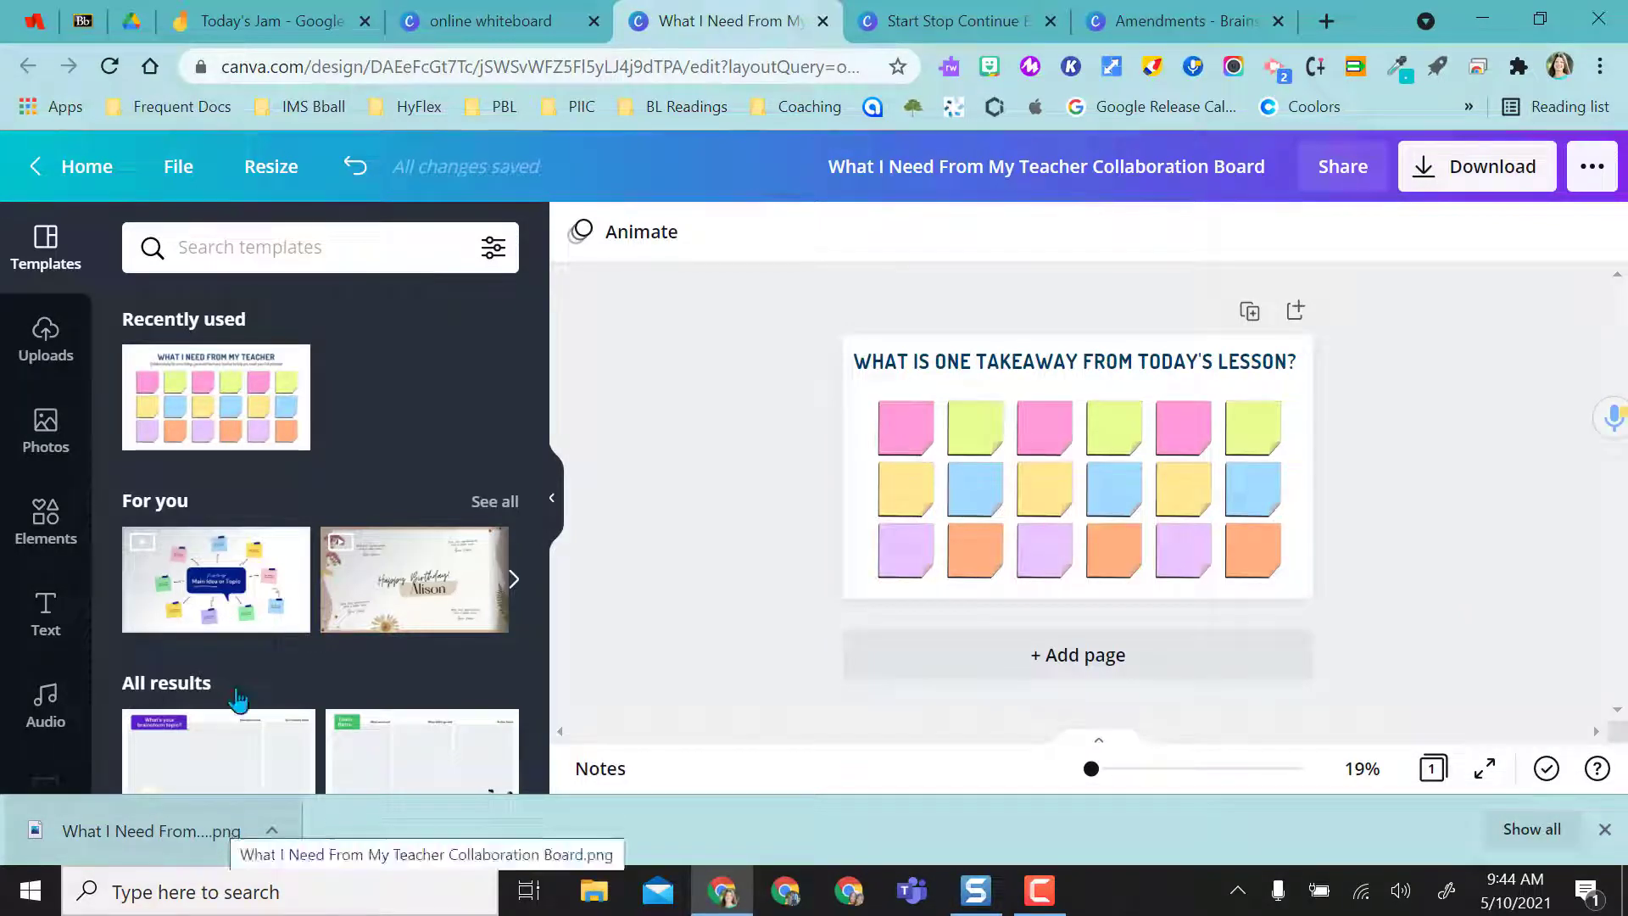
- Make the downloaded takeaway board PNG the background image of Today's Jam frame 4
{"action": "left_click", "coordinate": [268, 23]}
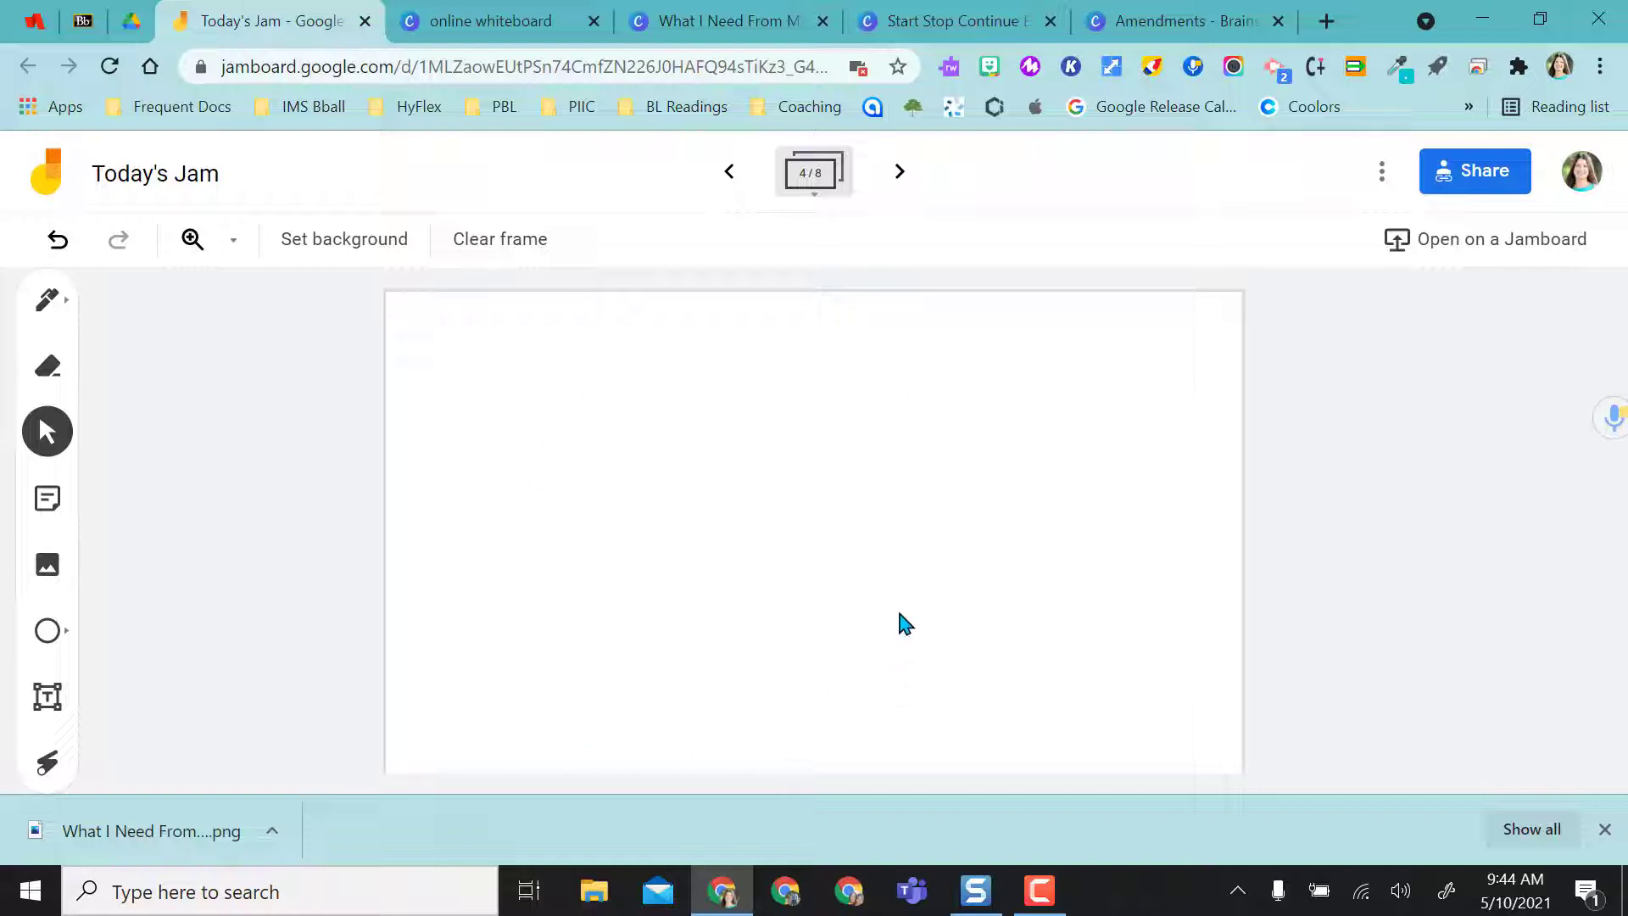
{"action": "left_click_drag", "start_coordinate": [109, 831], "coordinate": [740, 424]}
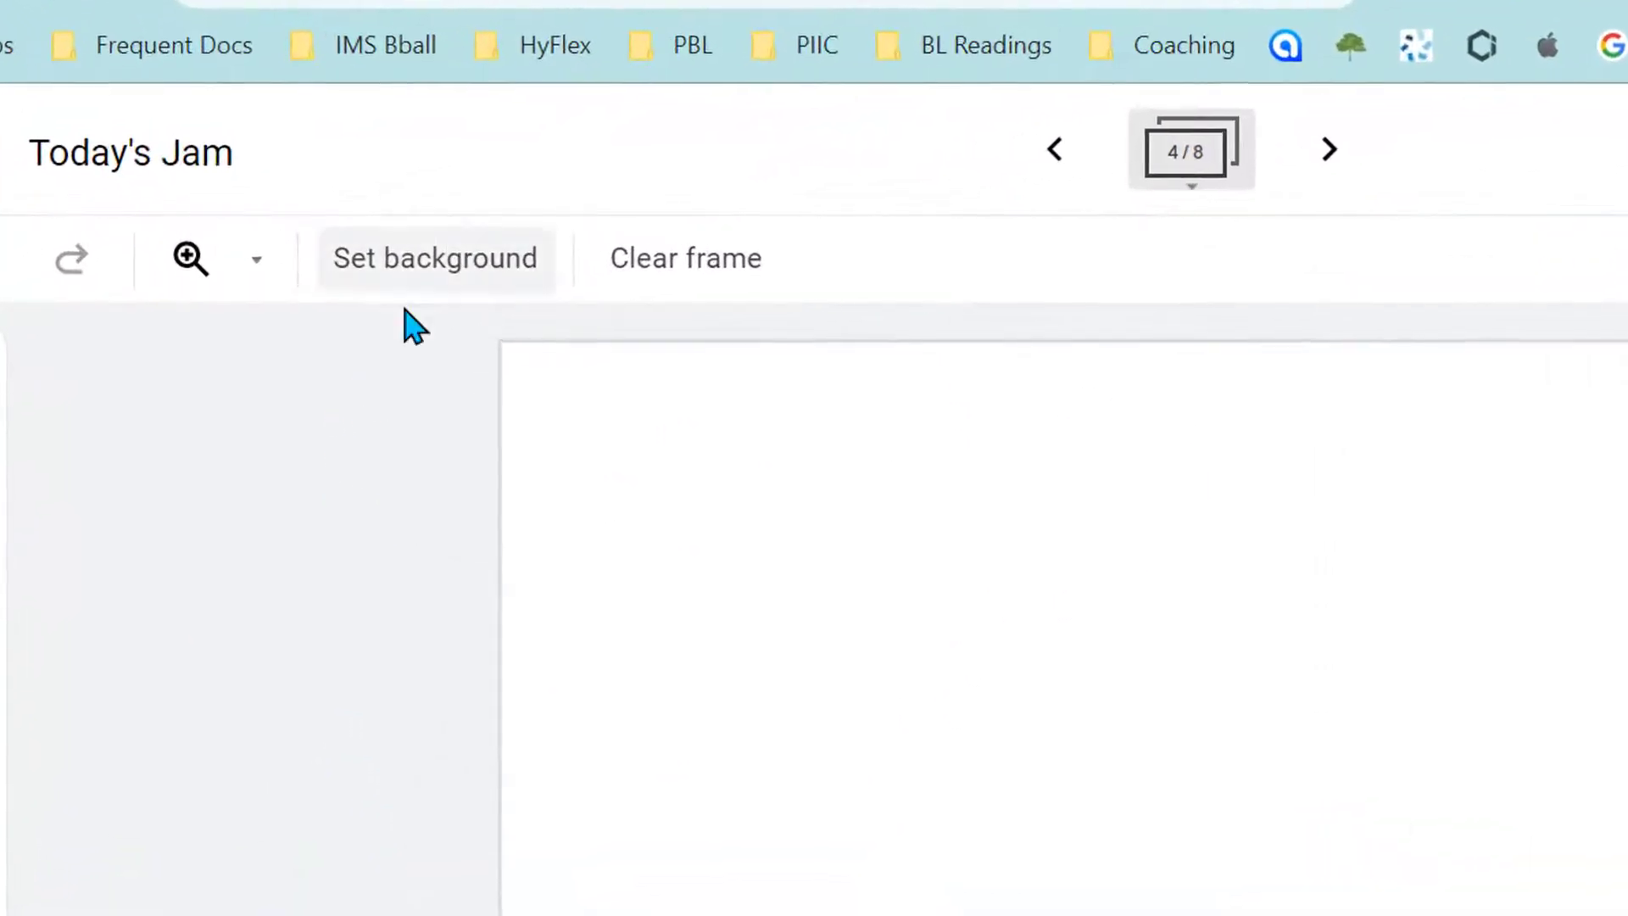
{"action": "left_click", "coordinate": [406, 284]}
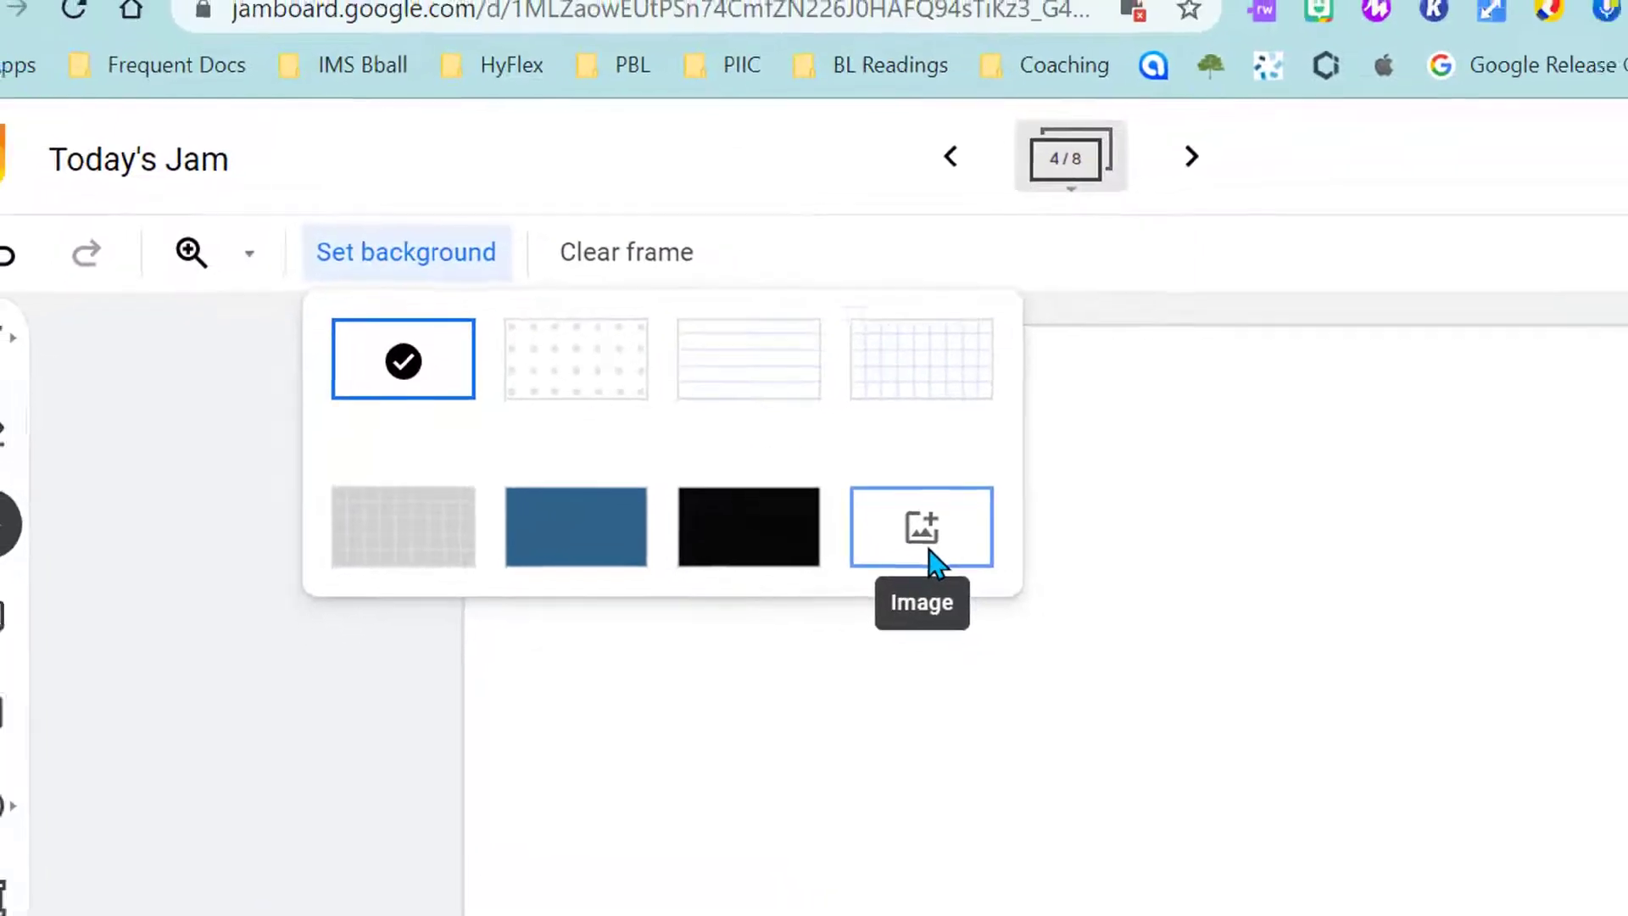
{"action": "left_click", "coordinate": [930, 556]}
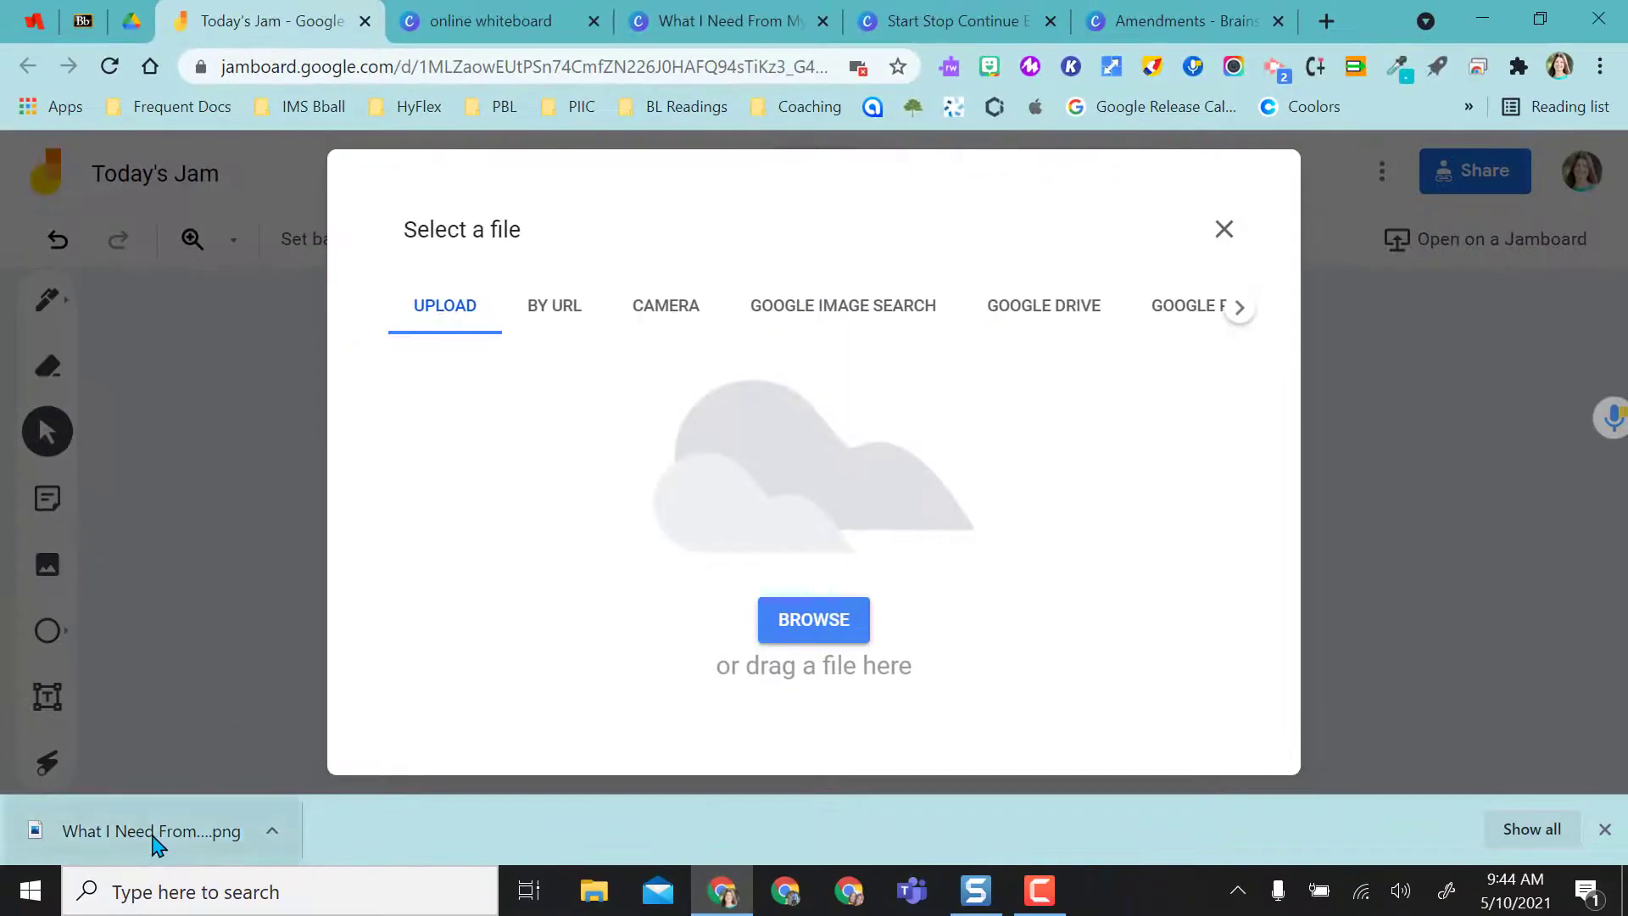
{"action": "left_click_drag", "start_coordinate": [174, 831], "coordinate": [748, 491]}
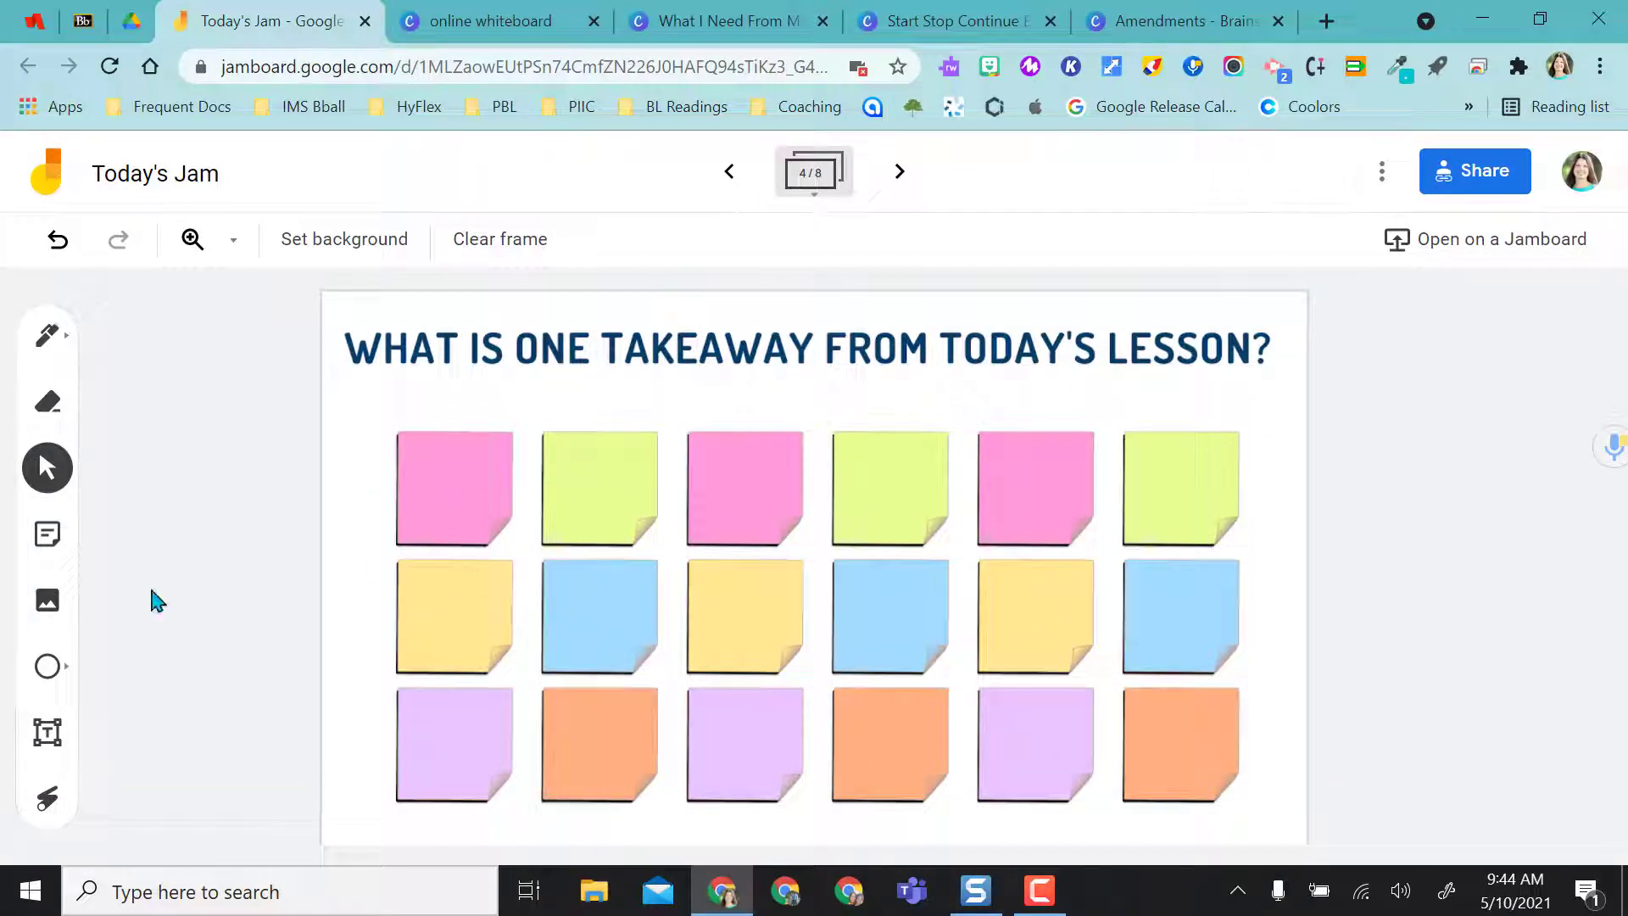
- Add a narrow, wrapping 'Start typing' text box on the first pink sticky note
{"action": "left_click", "coordinate": [47, 736]}
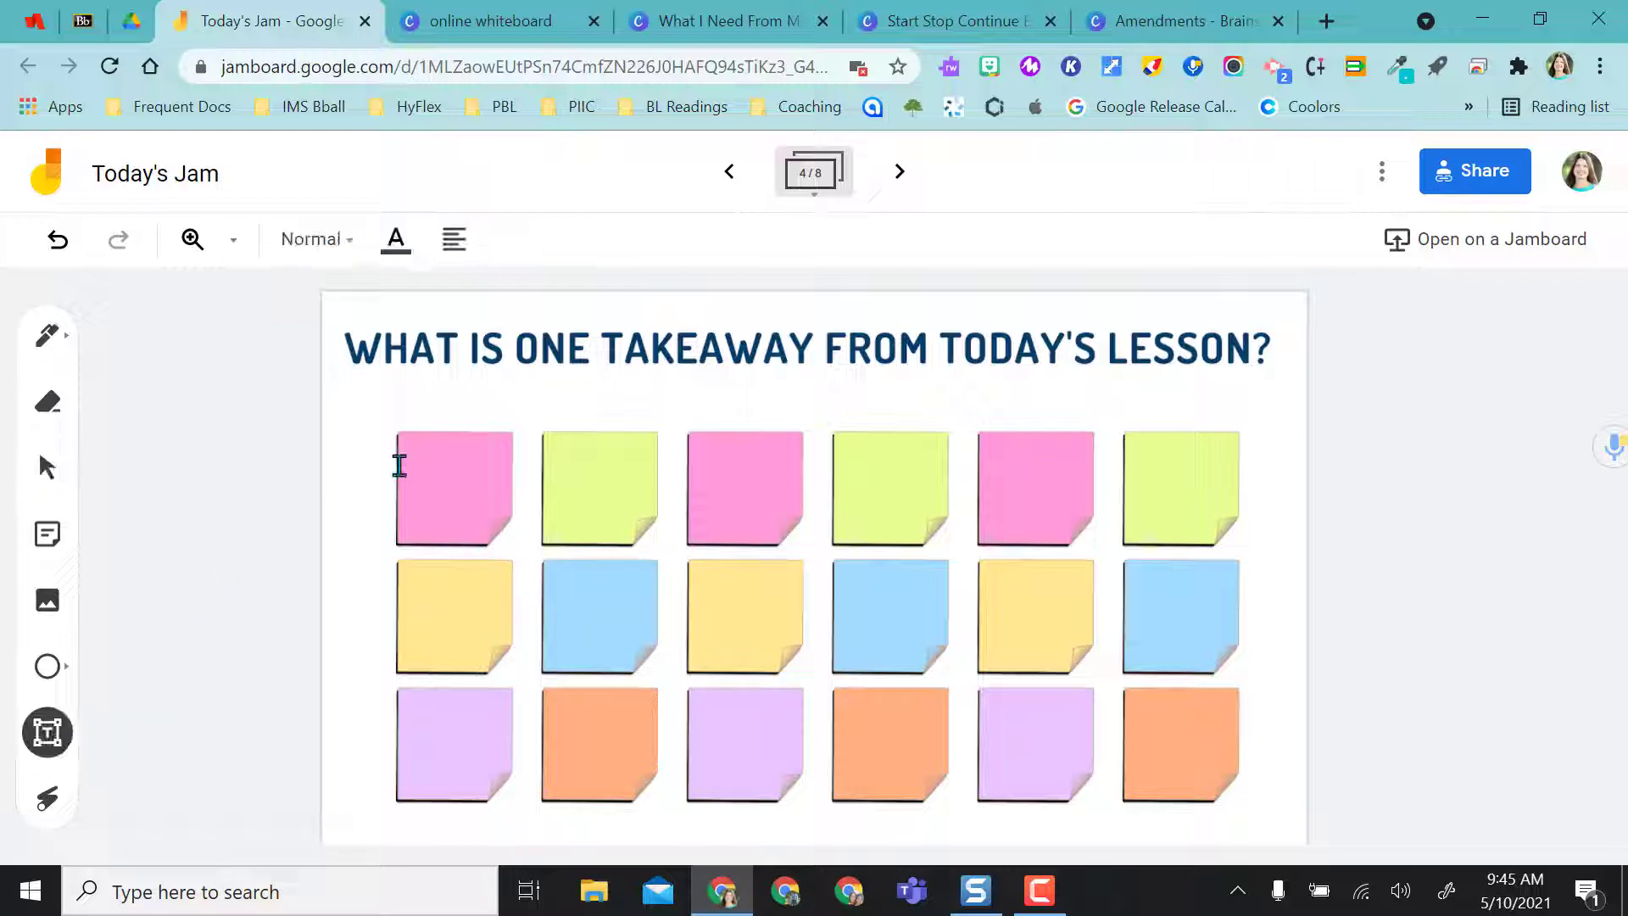
{"action": "left_click", "coordinate": [405, 450]}
{"action": "type", "text": "Start type"}
{"action": "type", "text": "ng"}
{"action": "key", "text": "Escape"}
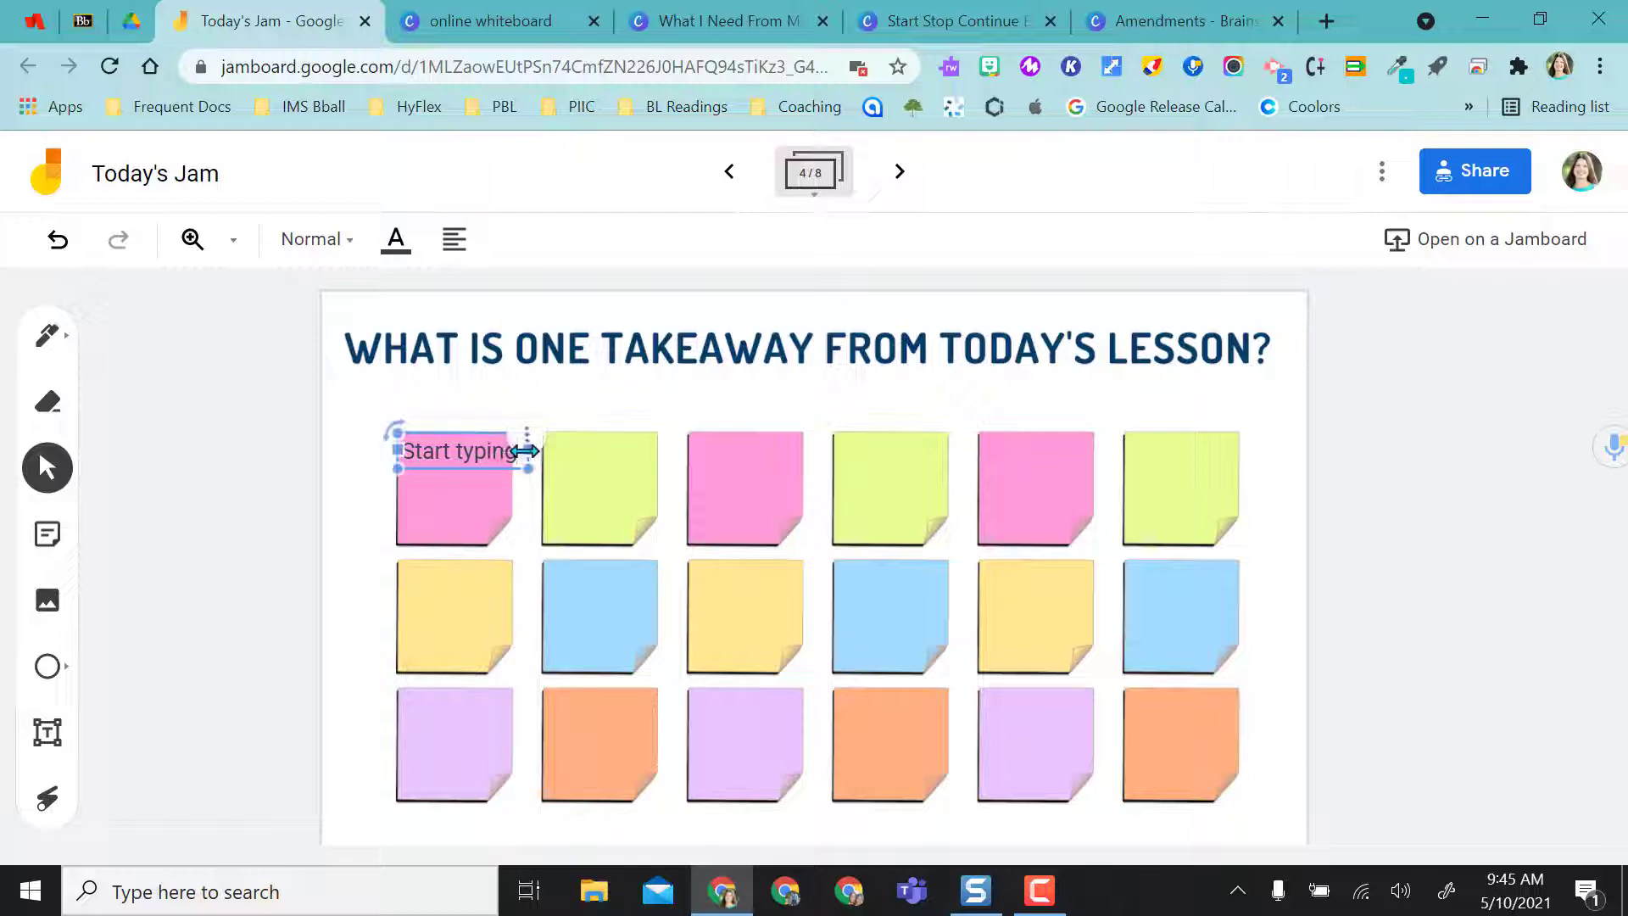
{"action": "left_click_drag", "start_coordinate": [522, 450], "coordinate": [515, 451]}
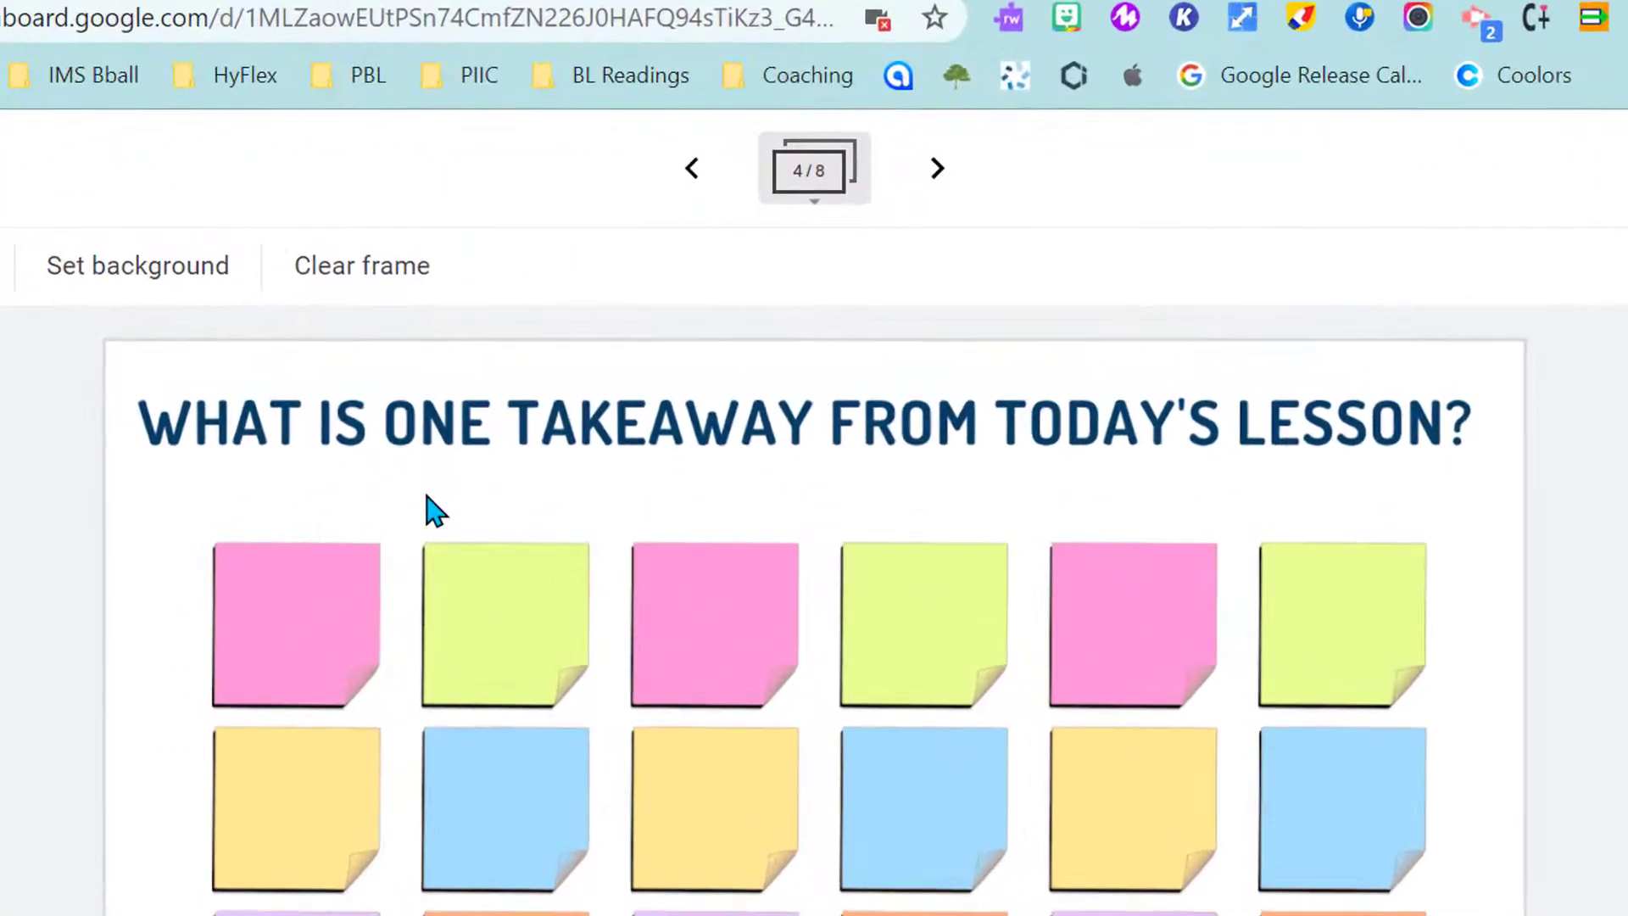
{"action": "left_click", "coordinate": [812, 191]}
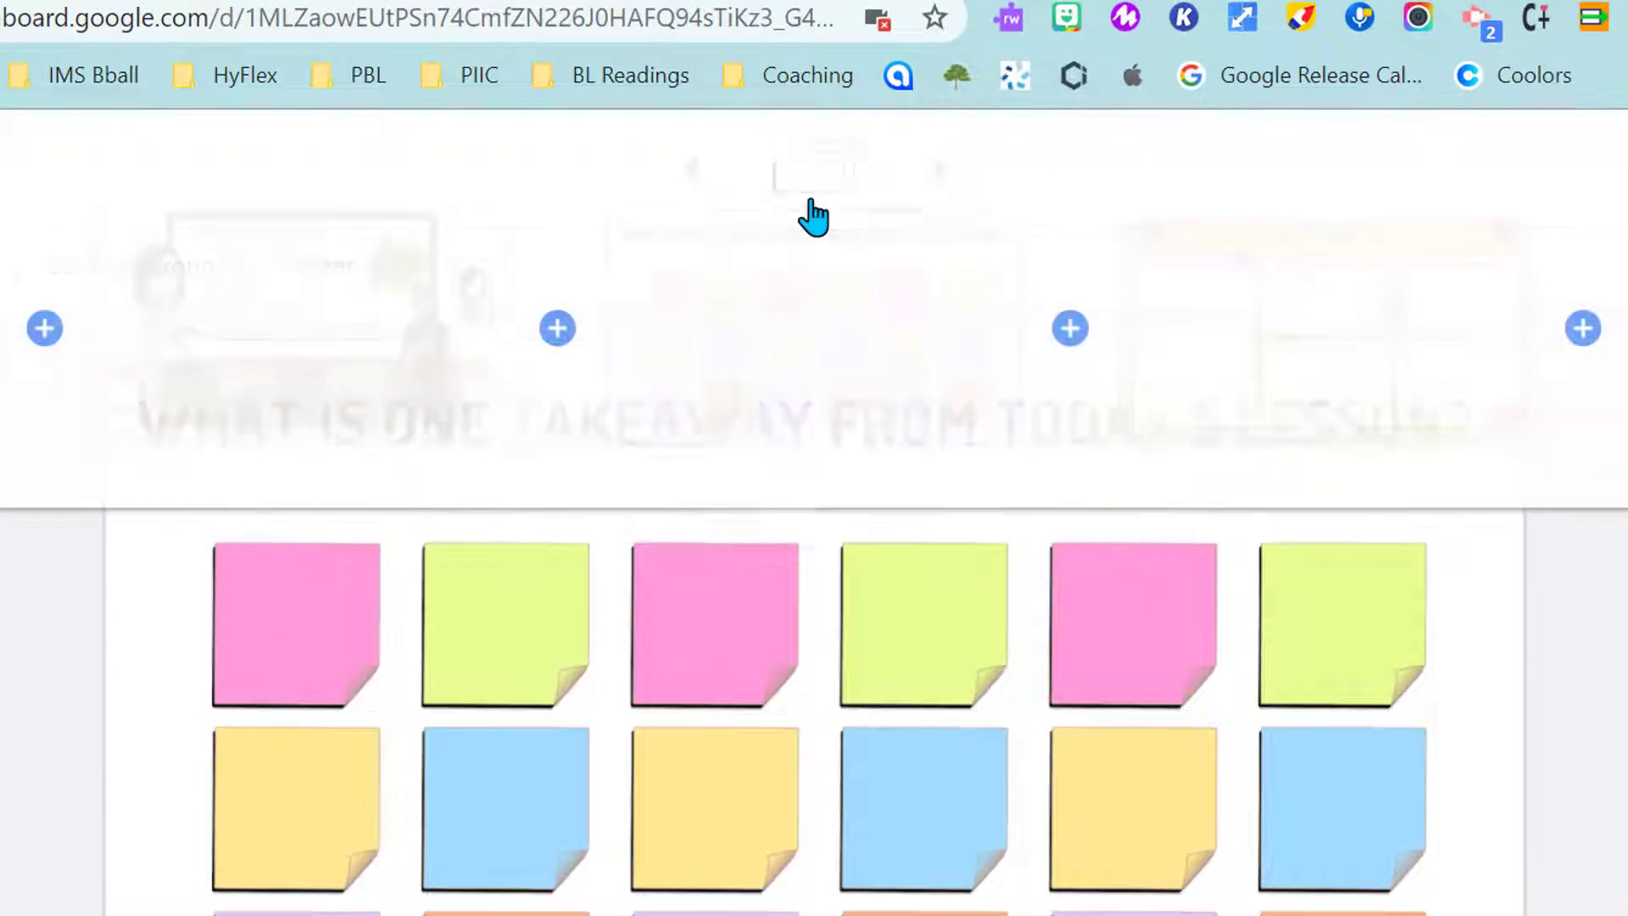
- Duplicate the takeaway-question frame from the frames panel
{"action": "right_click", "coordinate": [774, 296]}
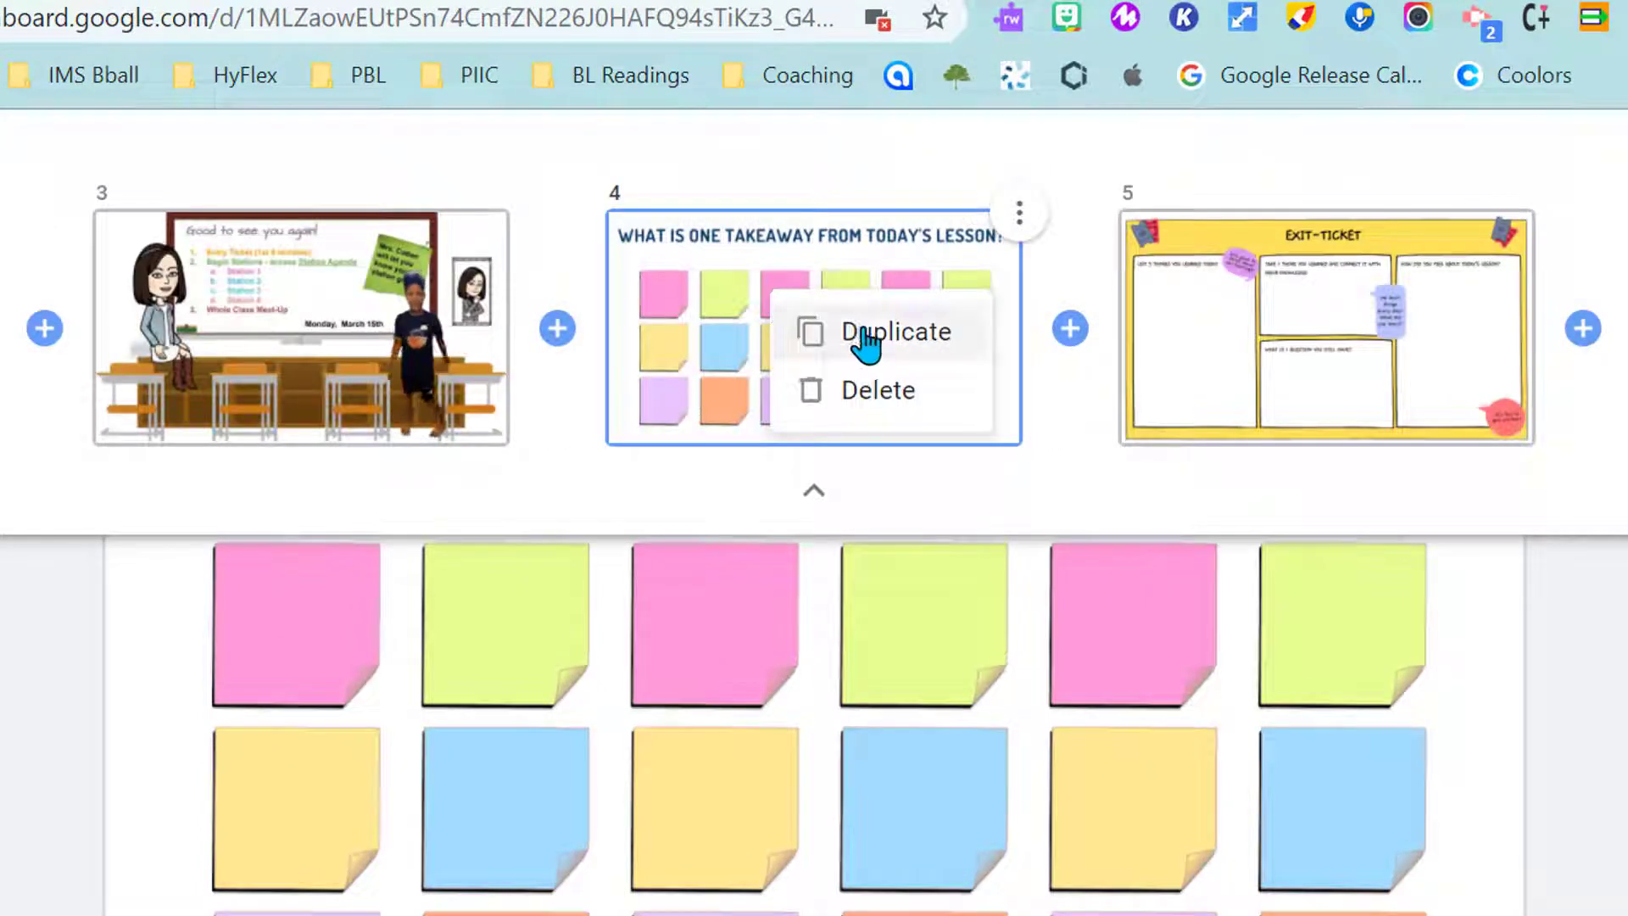
{"action": "left_click", "coordinate": [865, 332]}
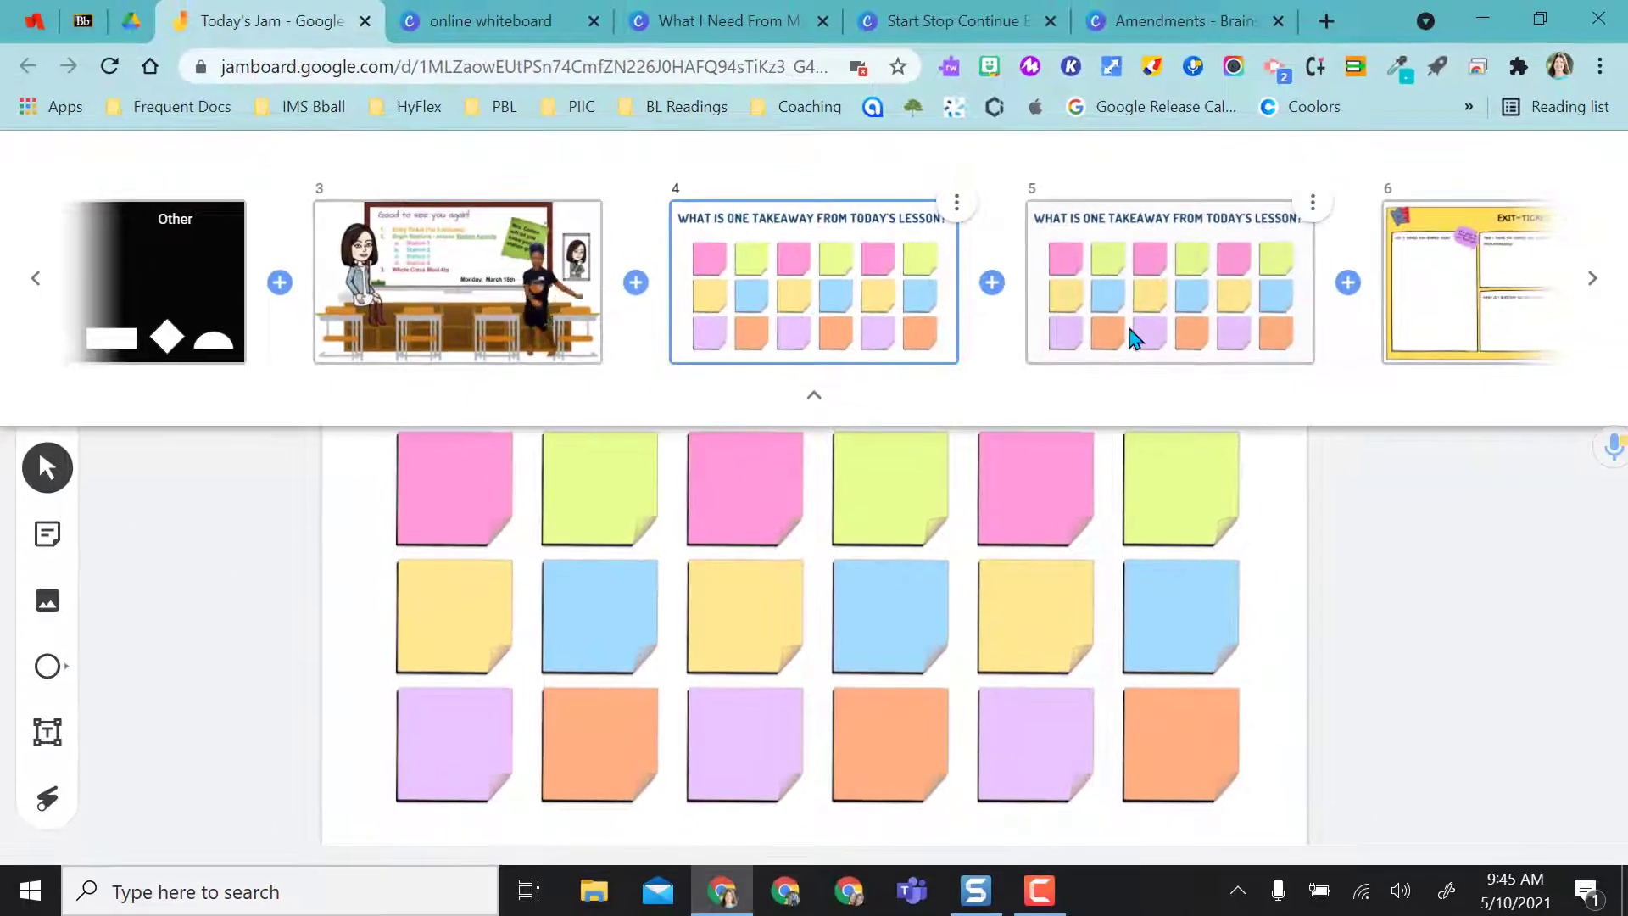
{"action": "left_click", "coordinate": [814, 394]}
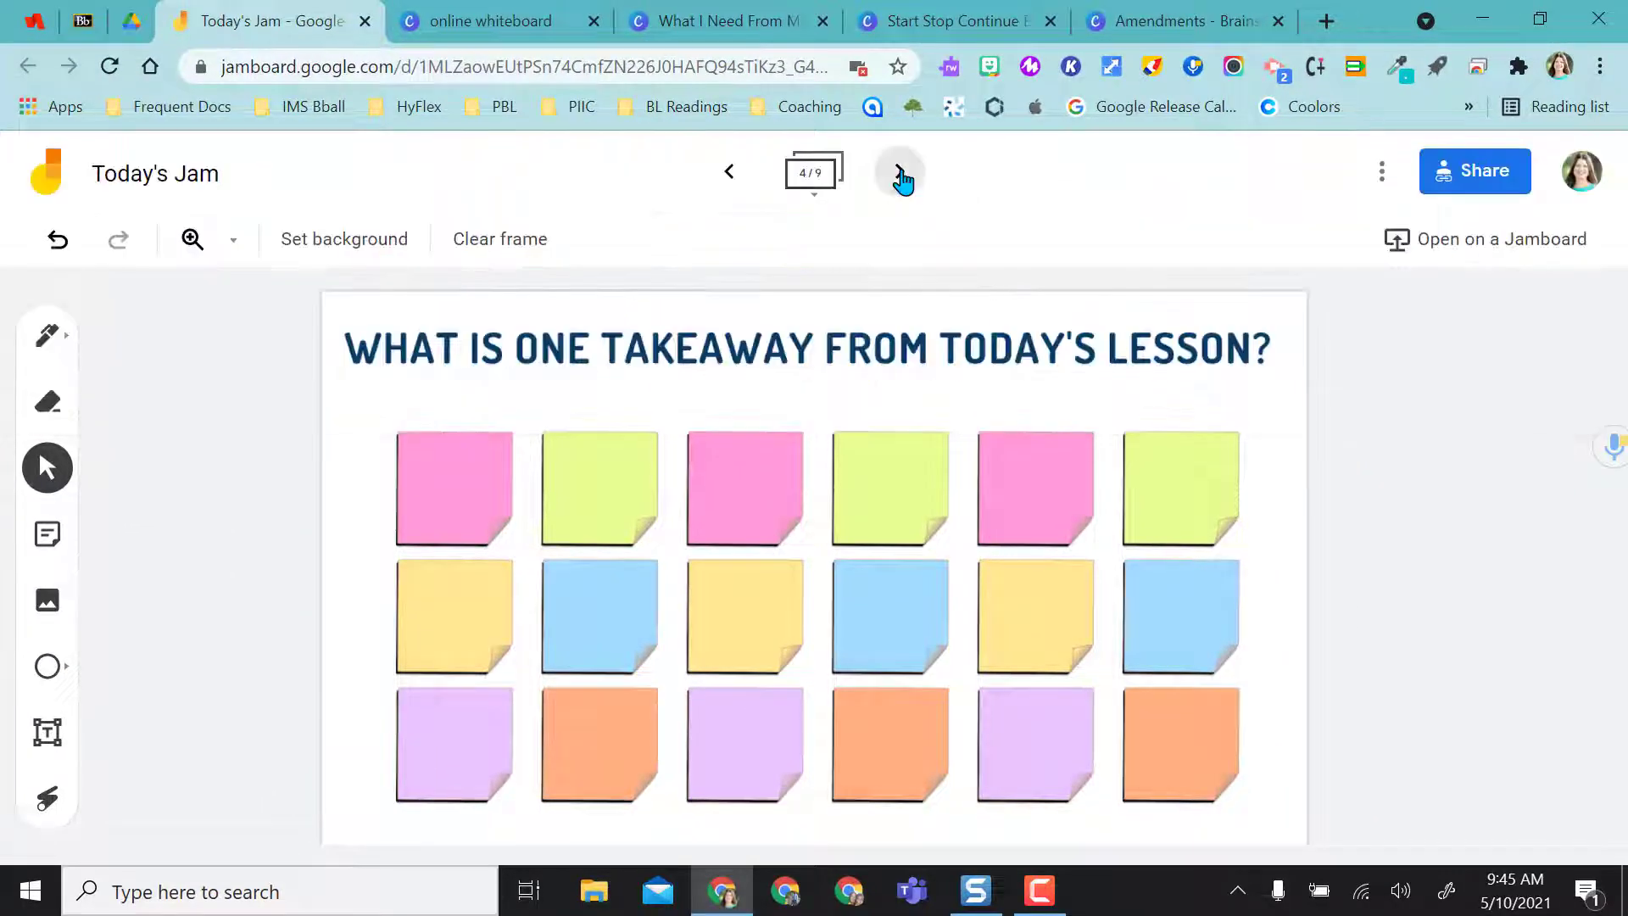
- Page forward to frame 8 of 9, the Start, Stop, & Continue directions board
{"action": "left_click", "coordinate": [900, 172]}
{"action": "left_click", "coordinate": [901, 174]}
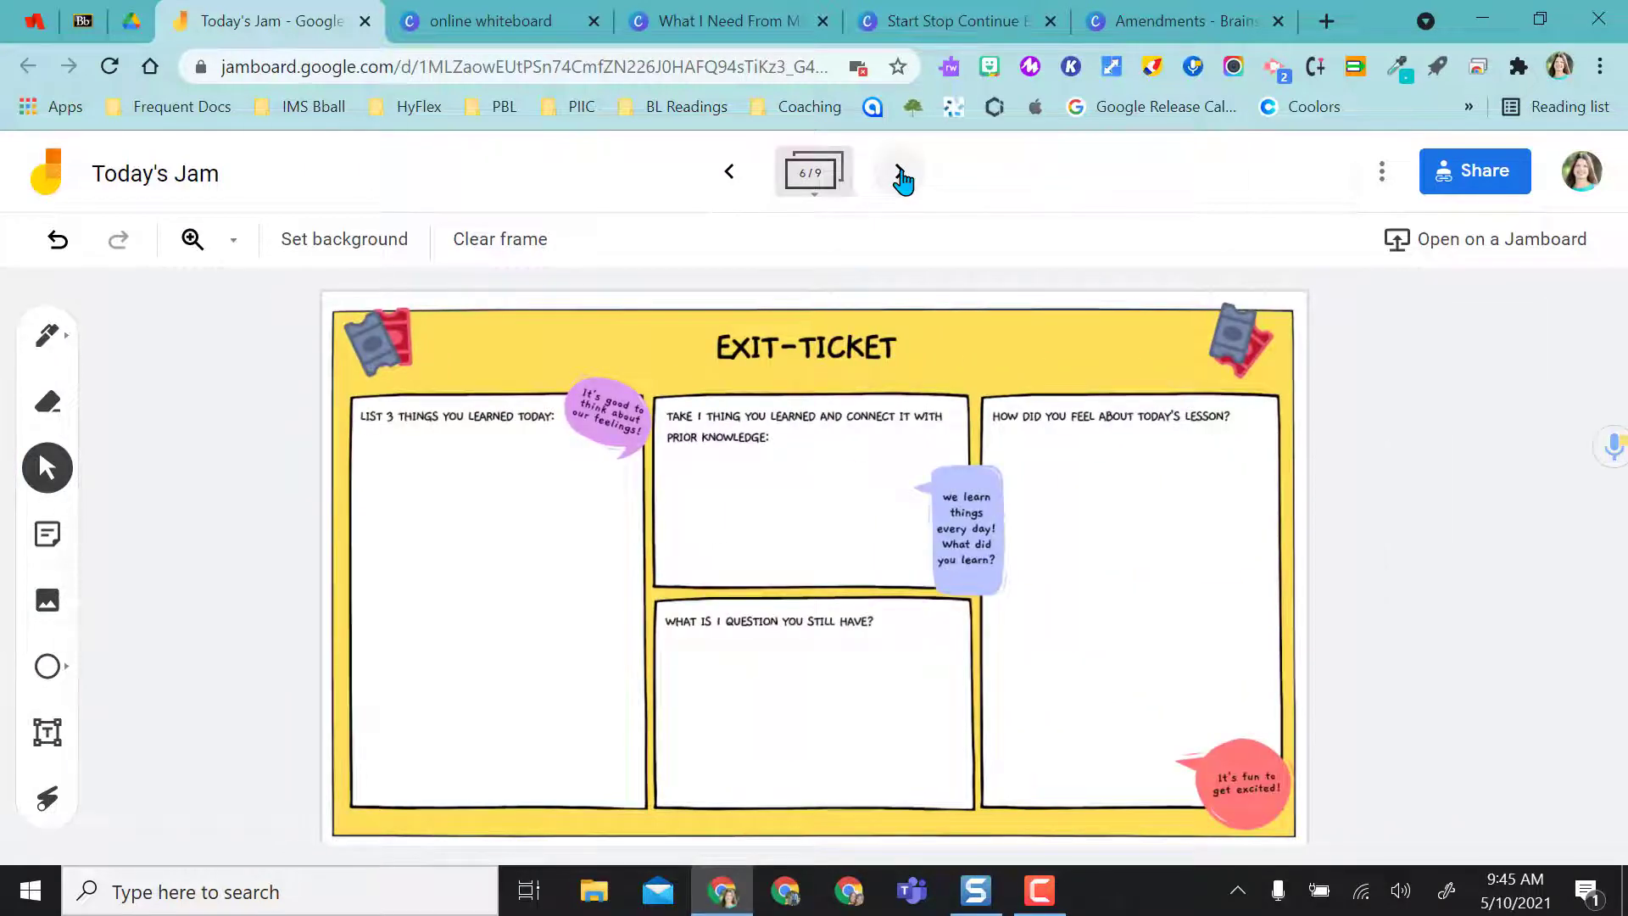
{"action": "left_click", "coordinate": [900, 174]}
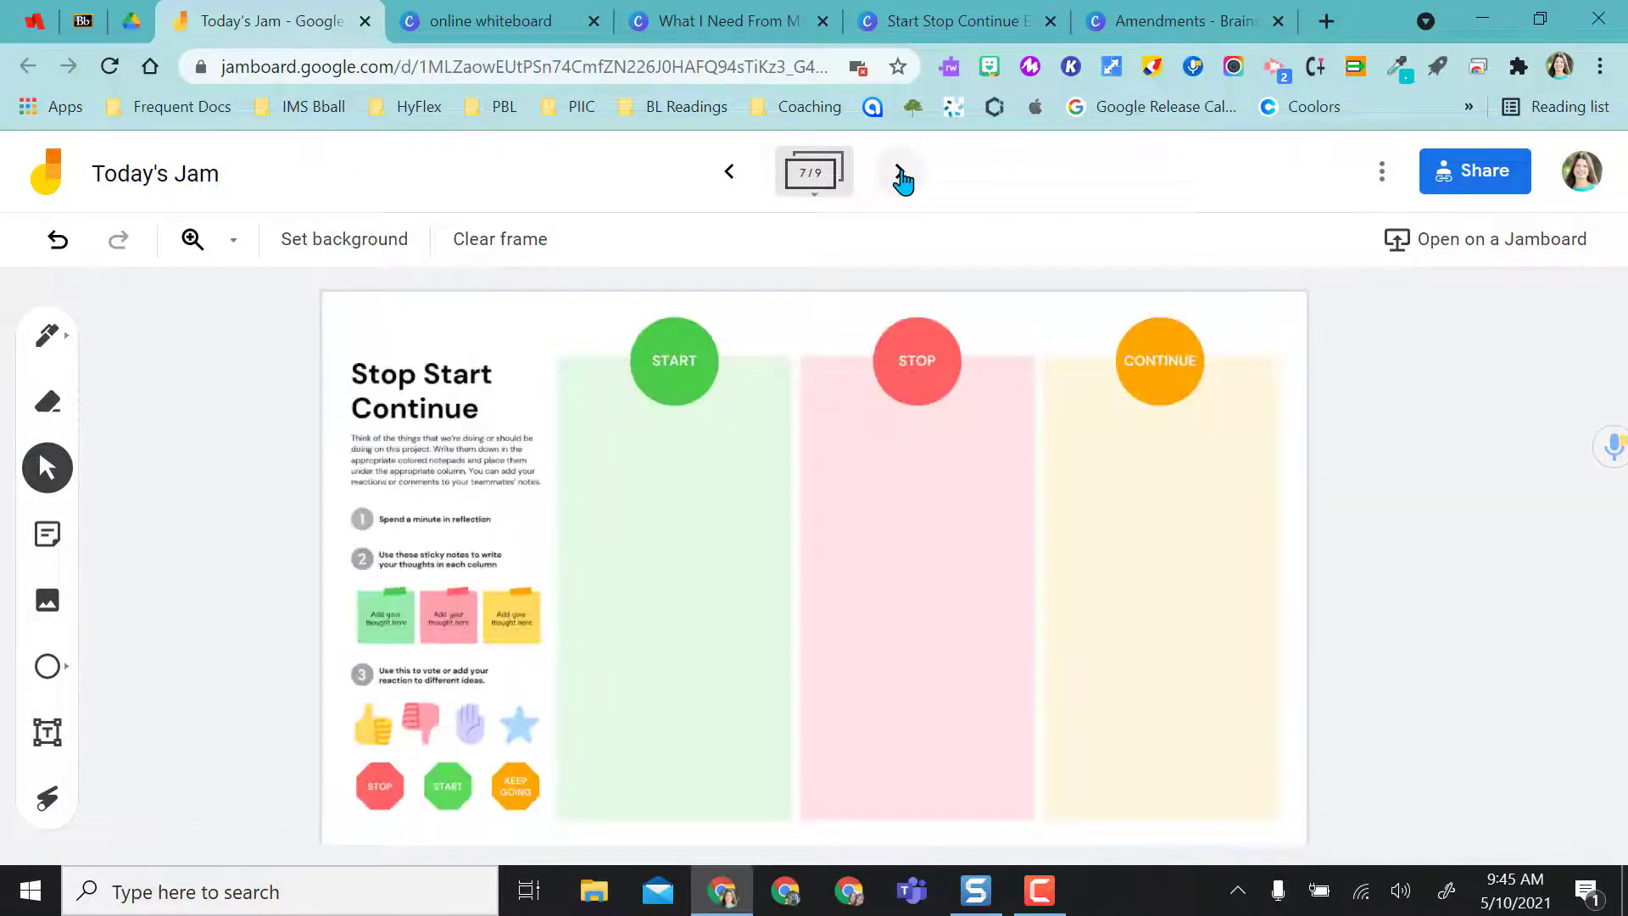
{"action": "left_click", "coordinate": [900, 174]}
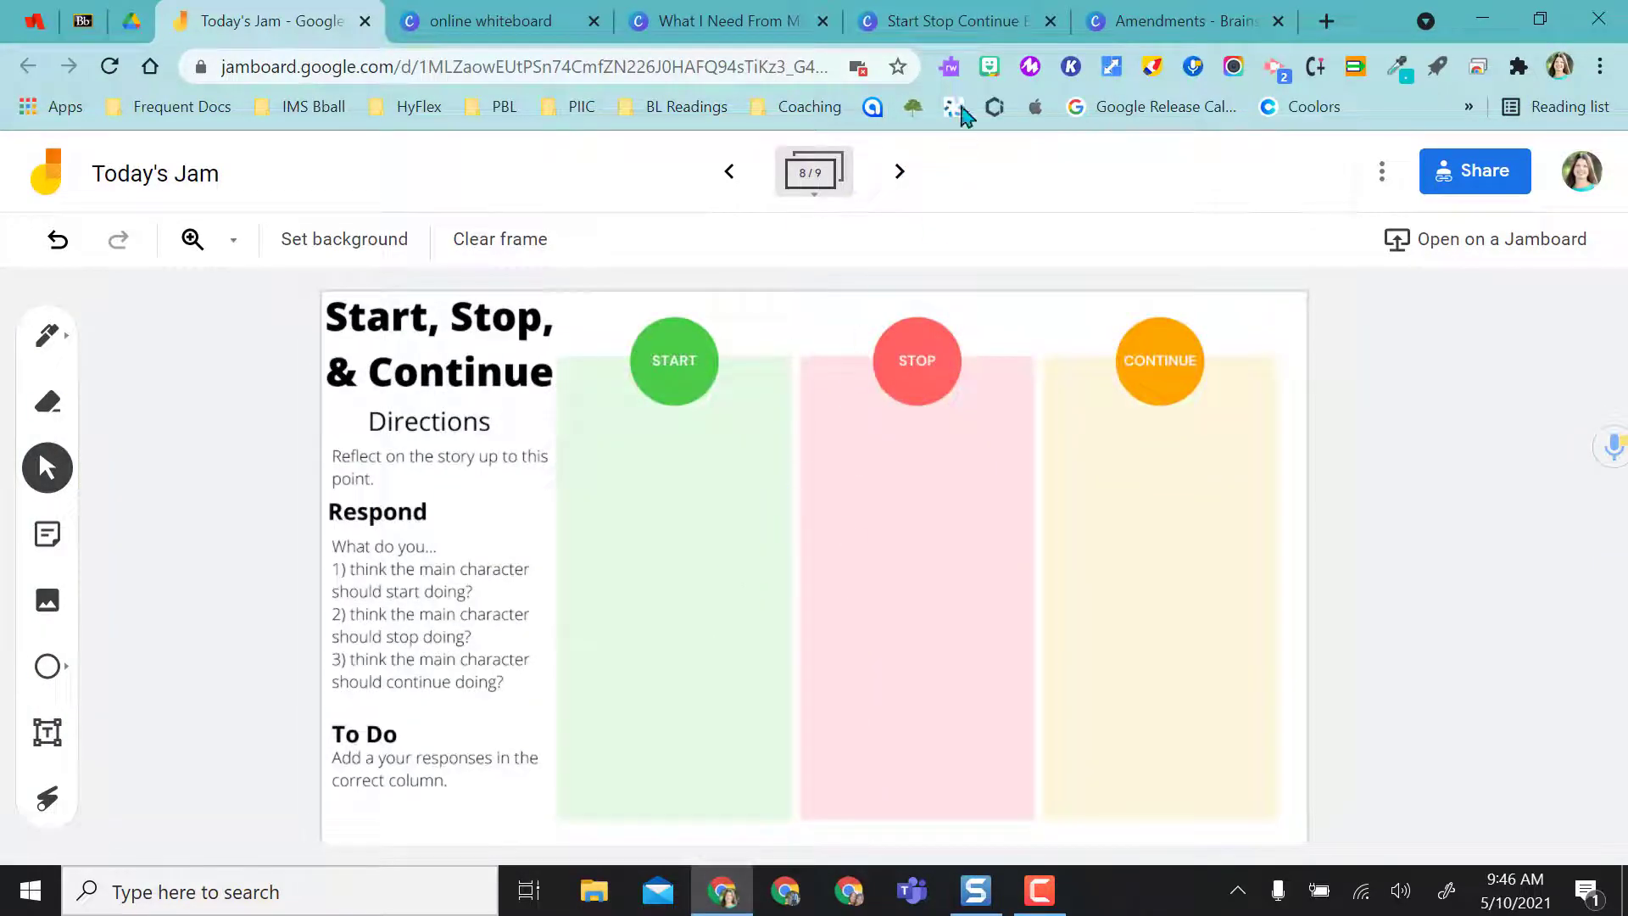
- Return to the online whiteboard results and open the Stop Start Continue template
{"action": "left_click", "coordinate": [721, 21]}
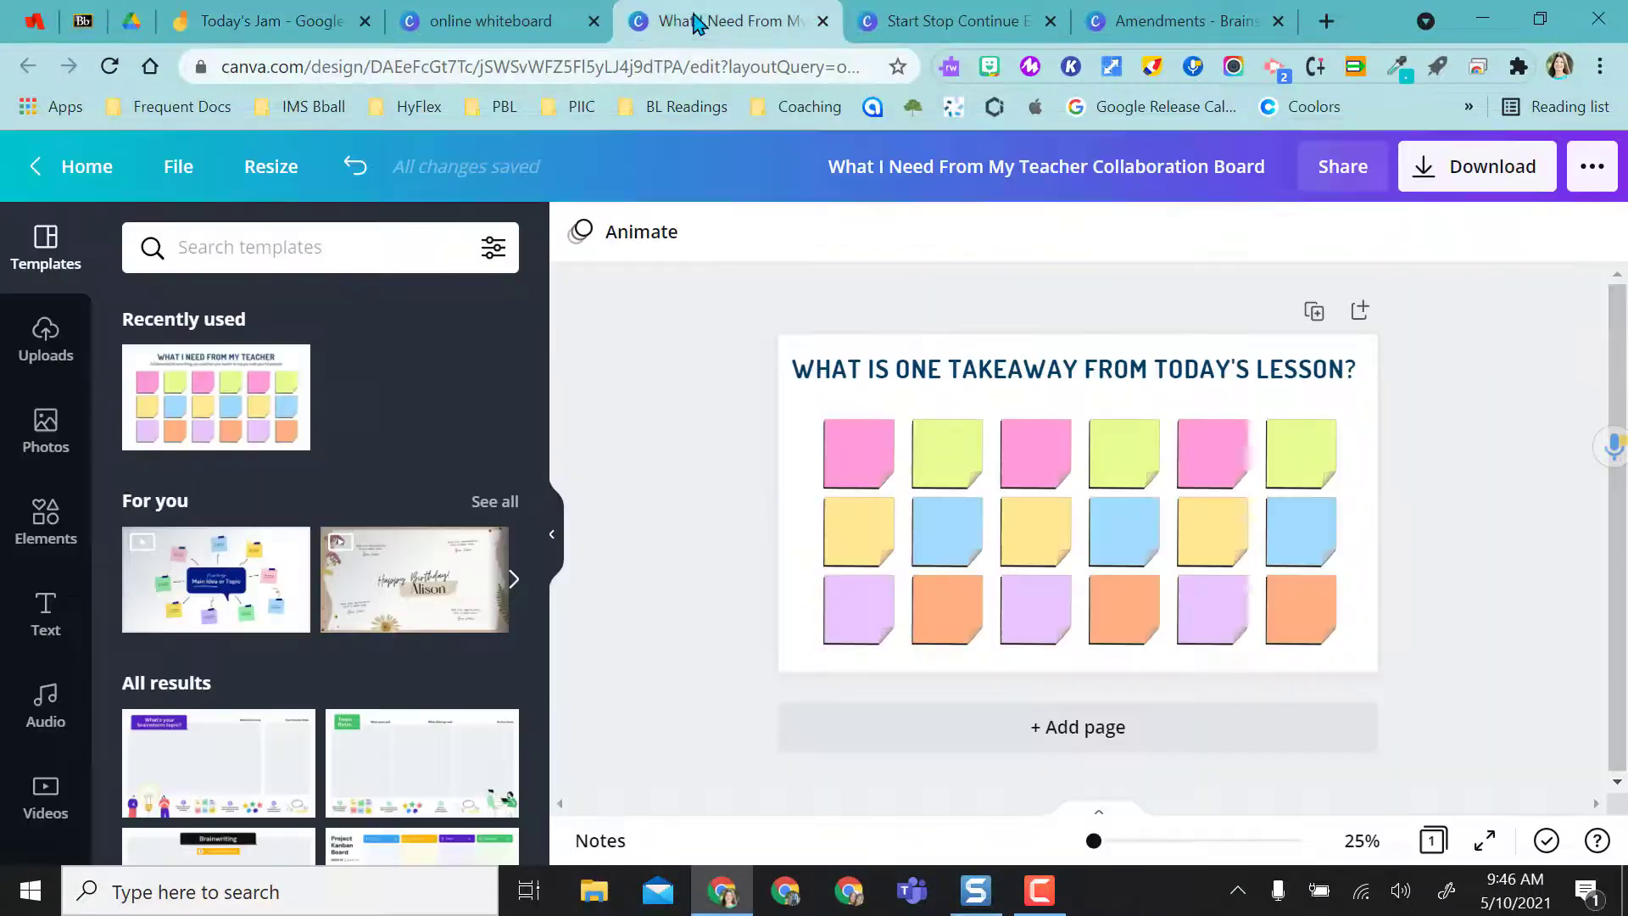
{"action": "left_click", "coordinate": [490, 20]}
{"action": "scroll", "coordinate": [563, 746], "scroll_direction": "down", "scroll_amount": 4}
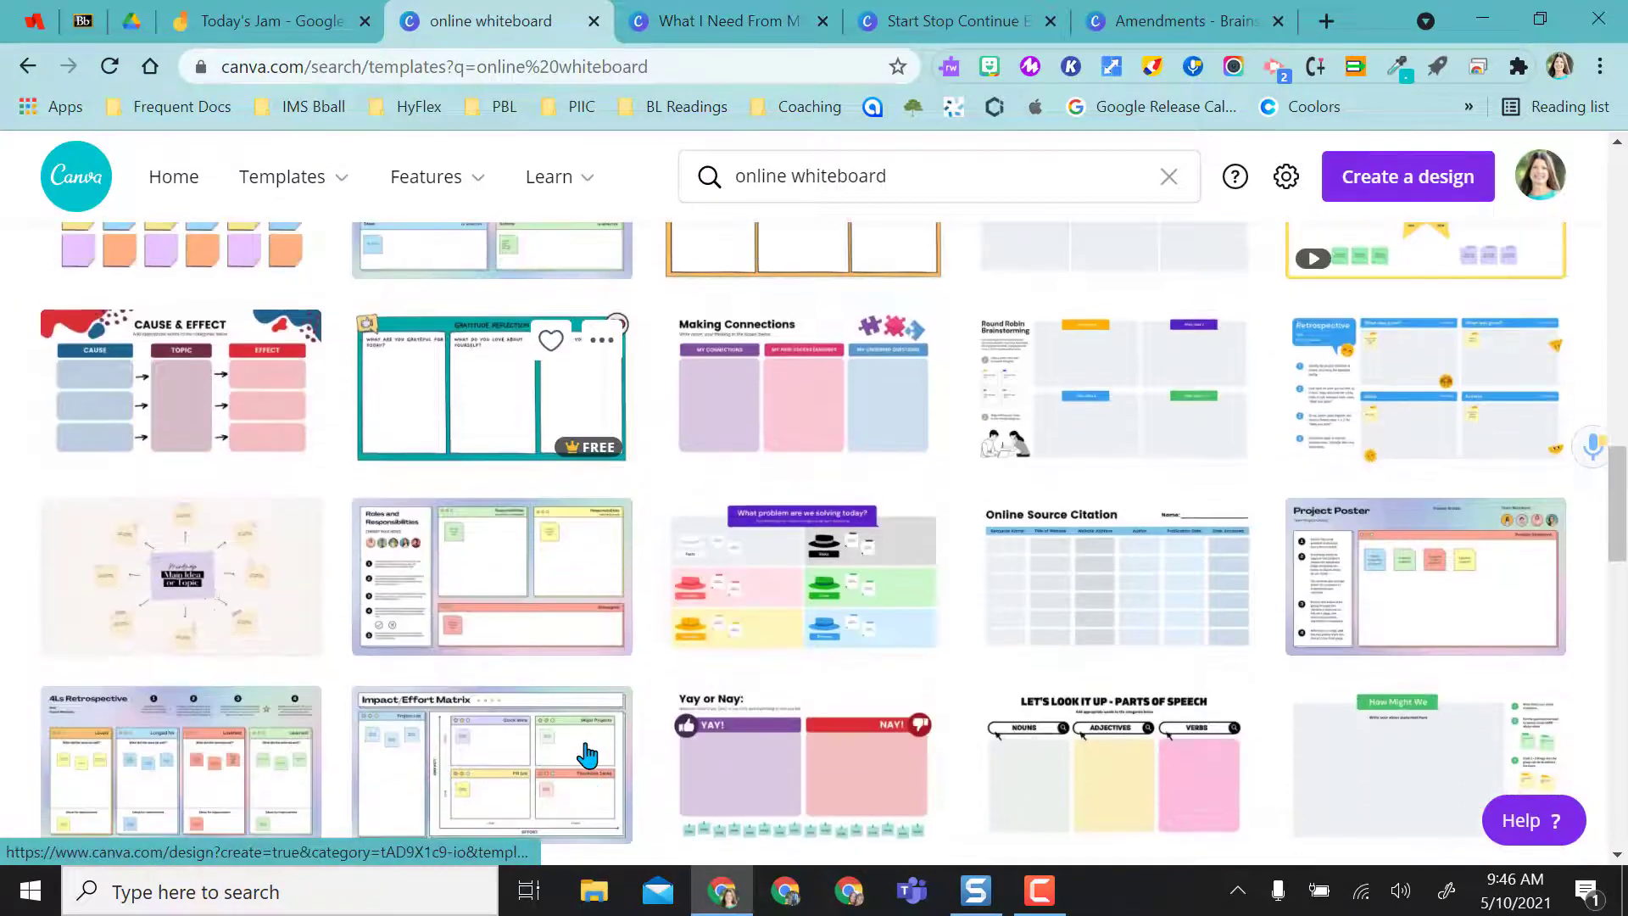
{"action": "scroll", "coordinate": [588, 754], "scroll_direction": "down", "scroll_amount": 8}
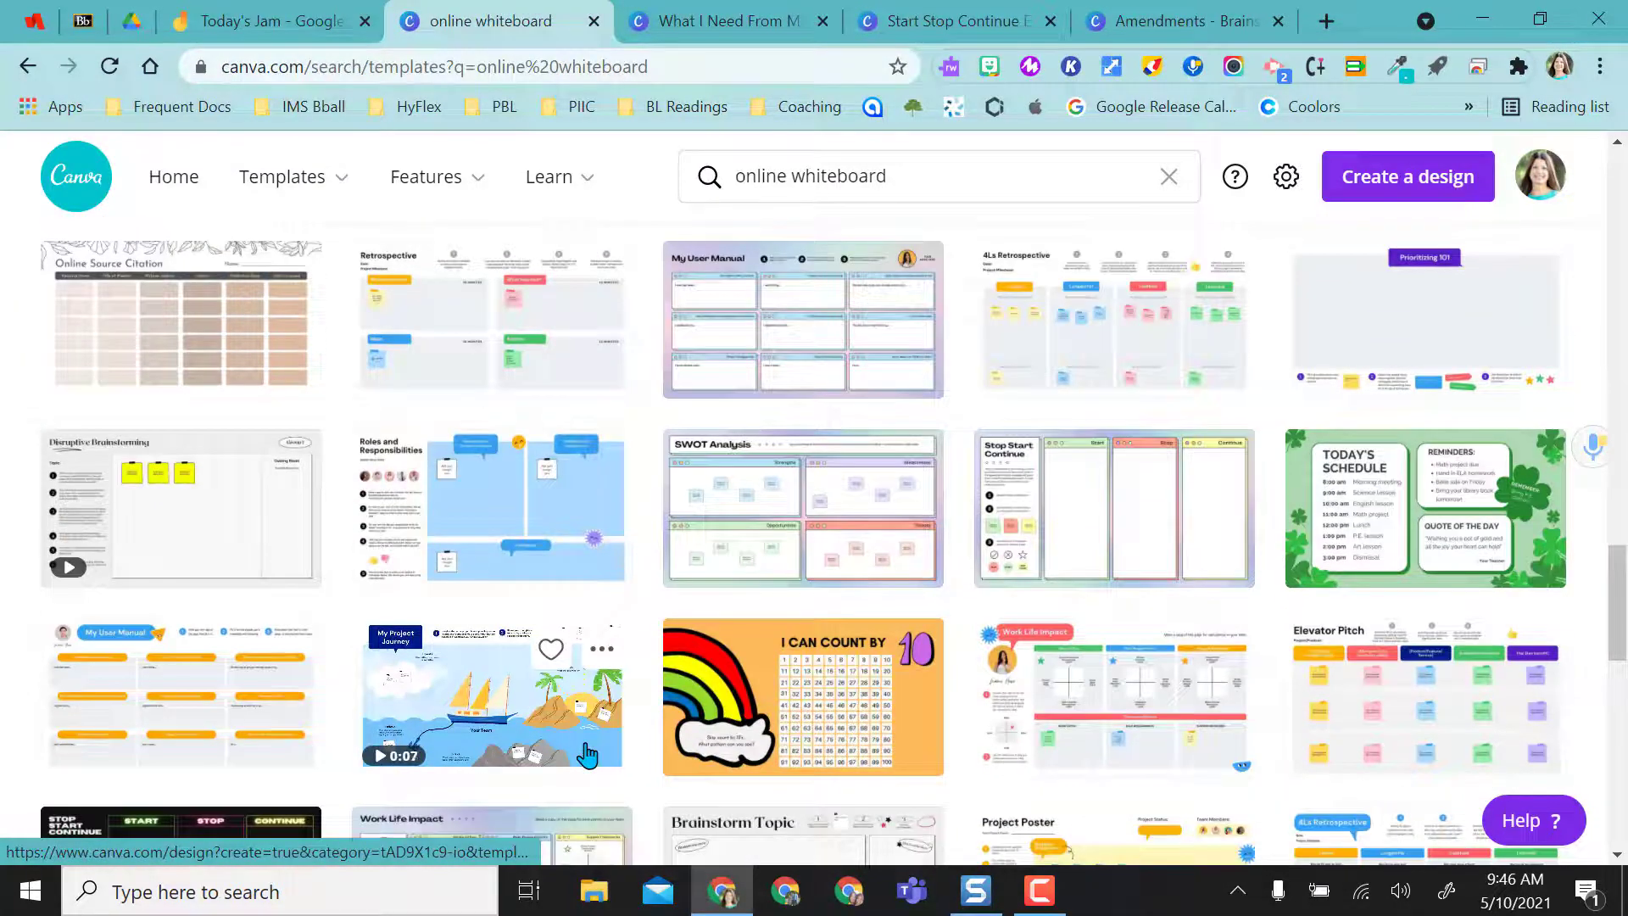
{"action": "left_click", "coordinate": [984, 576]}
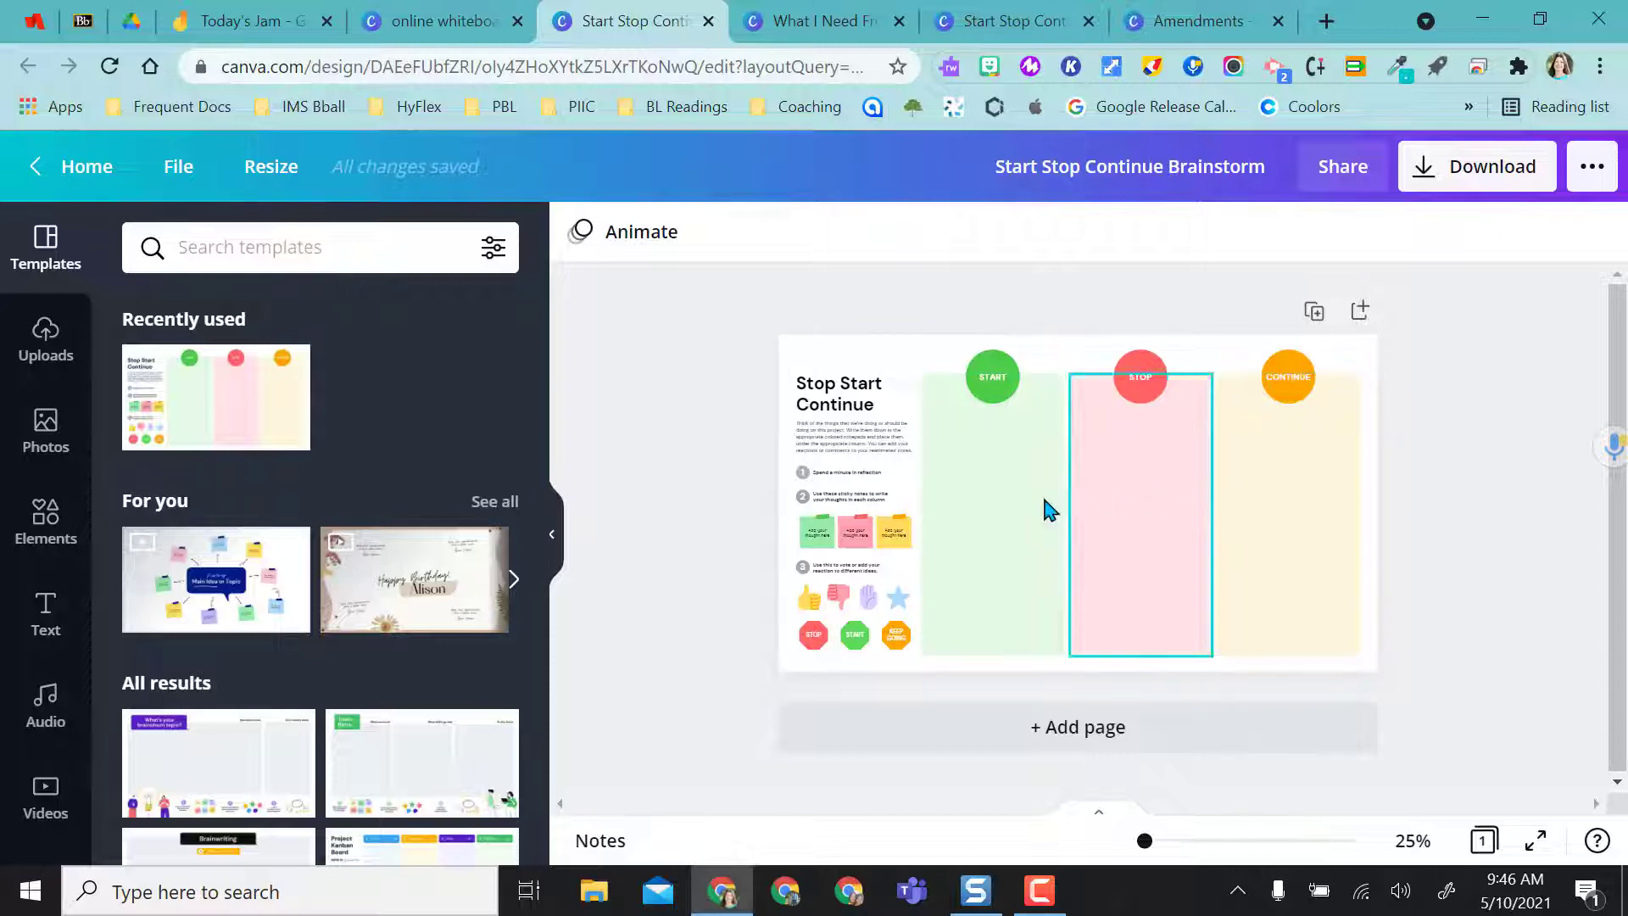
- Try moving sticky notes, undo, then delete the left instructions column
{"action": "left_click_drag", "start_coordinate": [818, 536], "coordinate": [994, 452]}
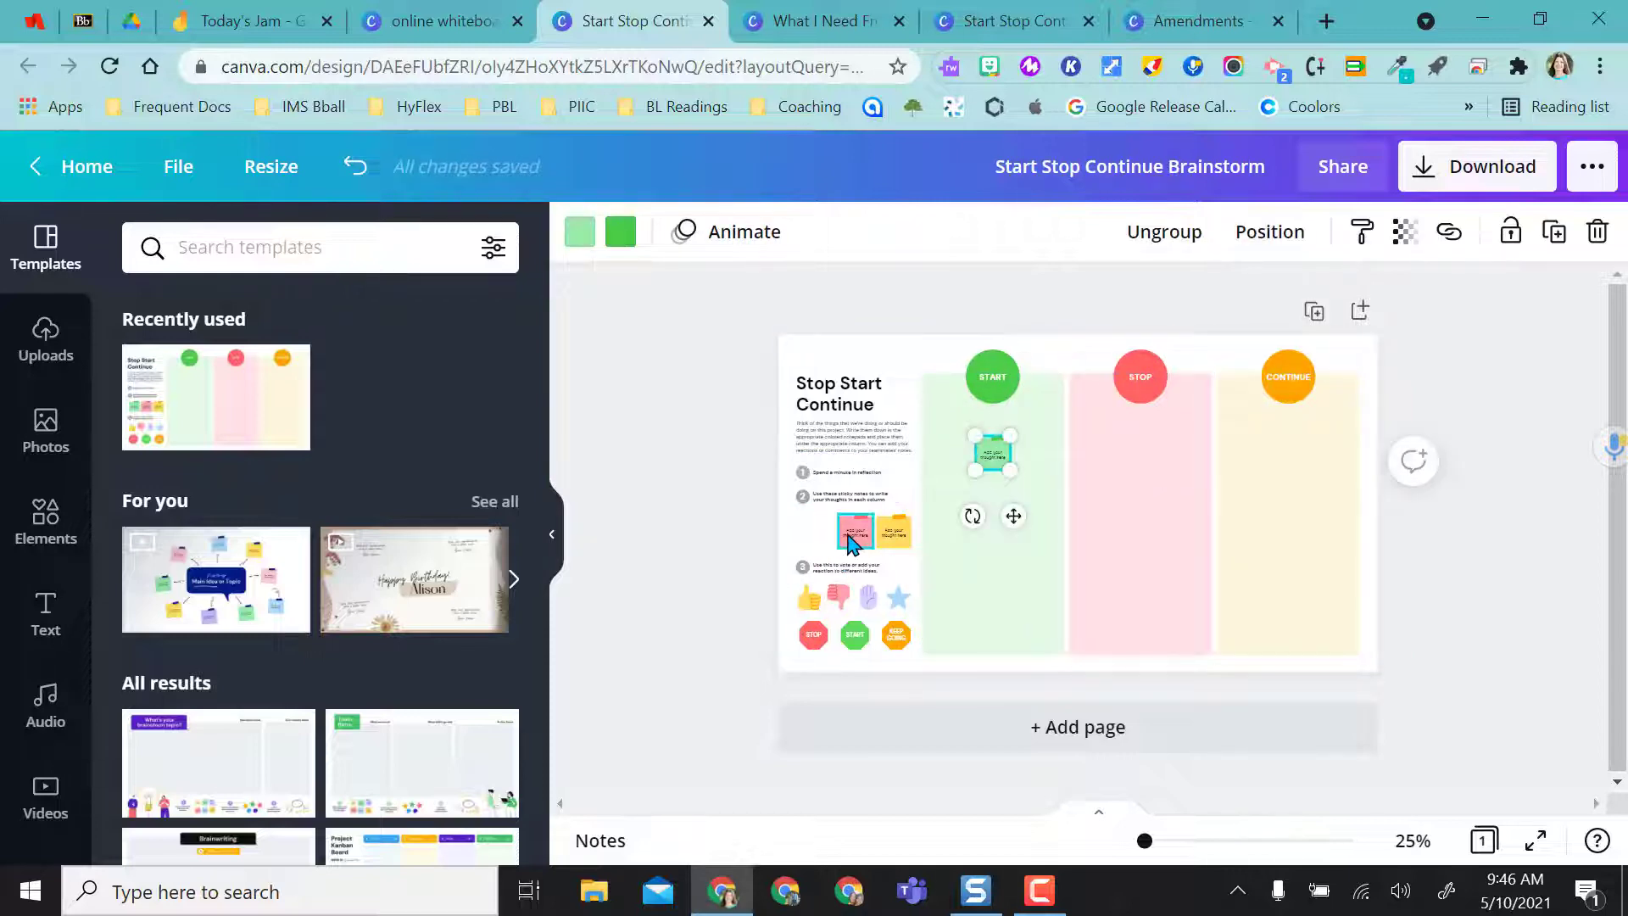
{"action": "left_click_drag", "start_coordinate": [852, 543], "coordinate": [1242, 457]}
{"action": "left_click", "coordinate": [355, 167]}
{"action": "left_click", "coordinate": [355, 167]}
{"action": "left_click", "coordinate": [355, 167]}
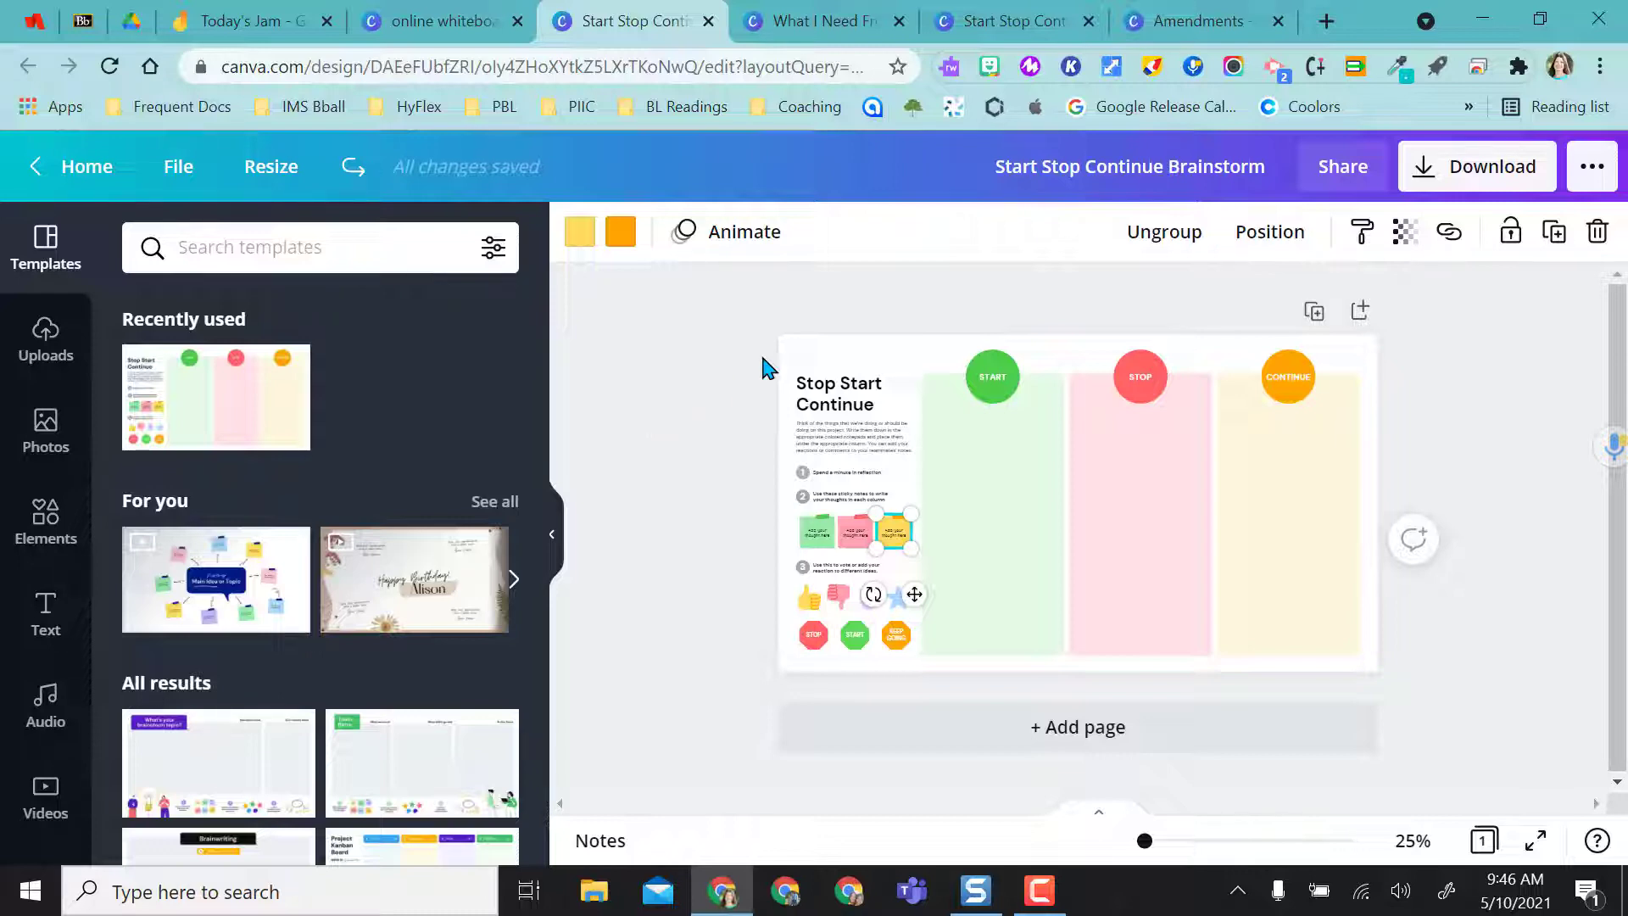
{"action": "left_click_drag", "start_coordinate": [787, 357], "coordinate": [912, 651]}
{"action": "key", "text": "Delete"}
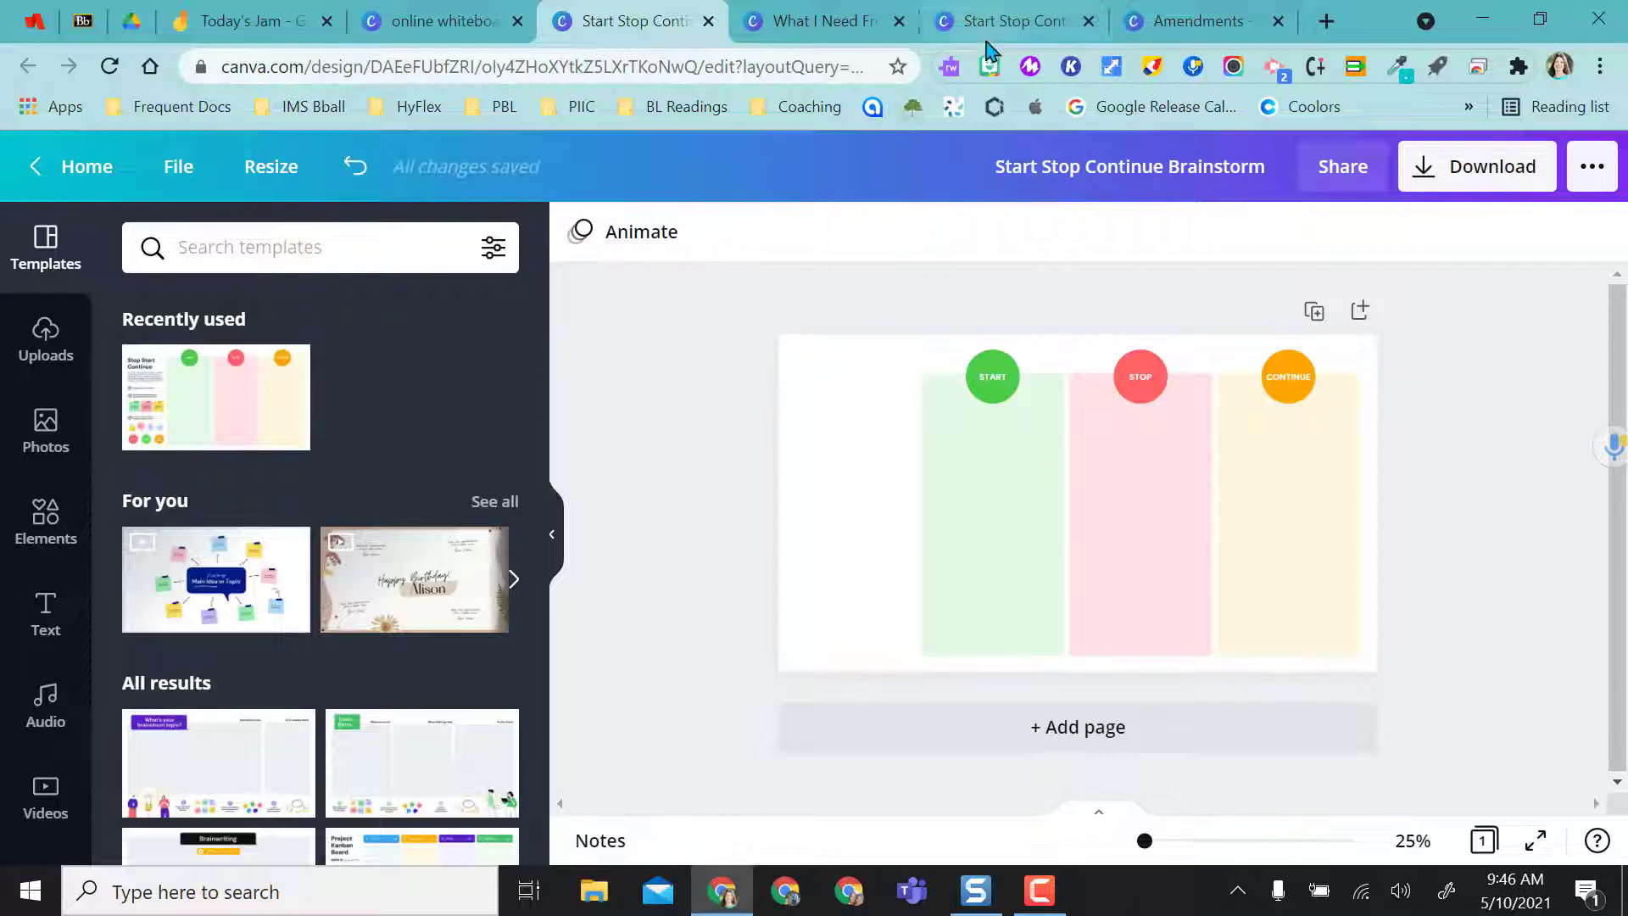
- Download the Start Stop Continue Example design as a PNG image
{"action": "left_click", "coordinate": [986, 41]}
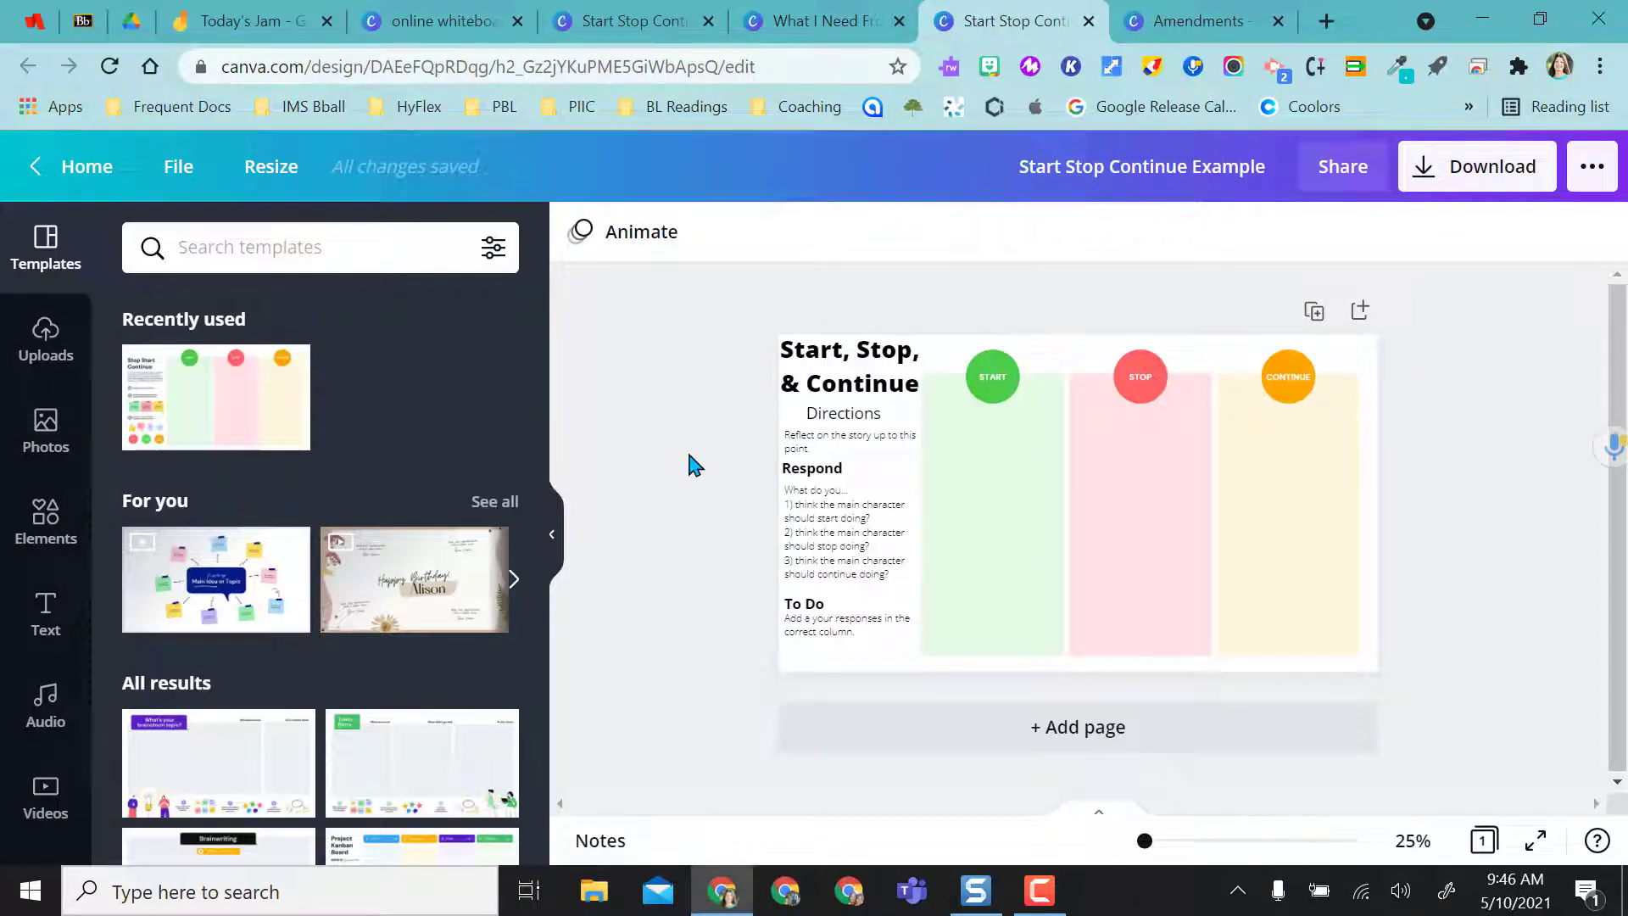
{"action": "left_click", "coordinate": [1495, 172]}
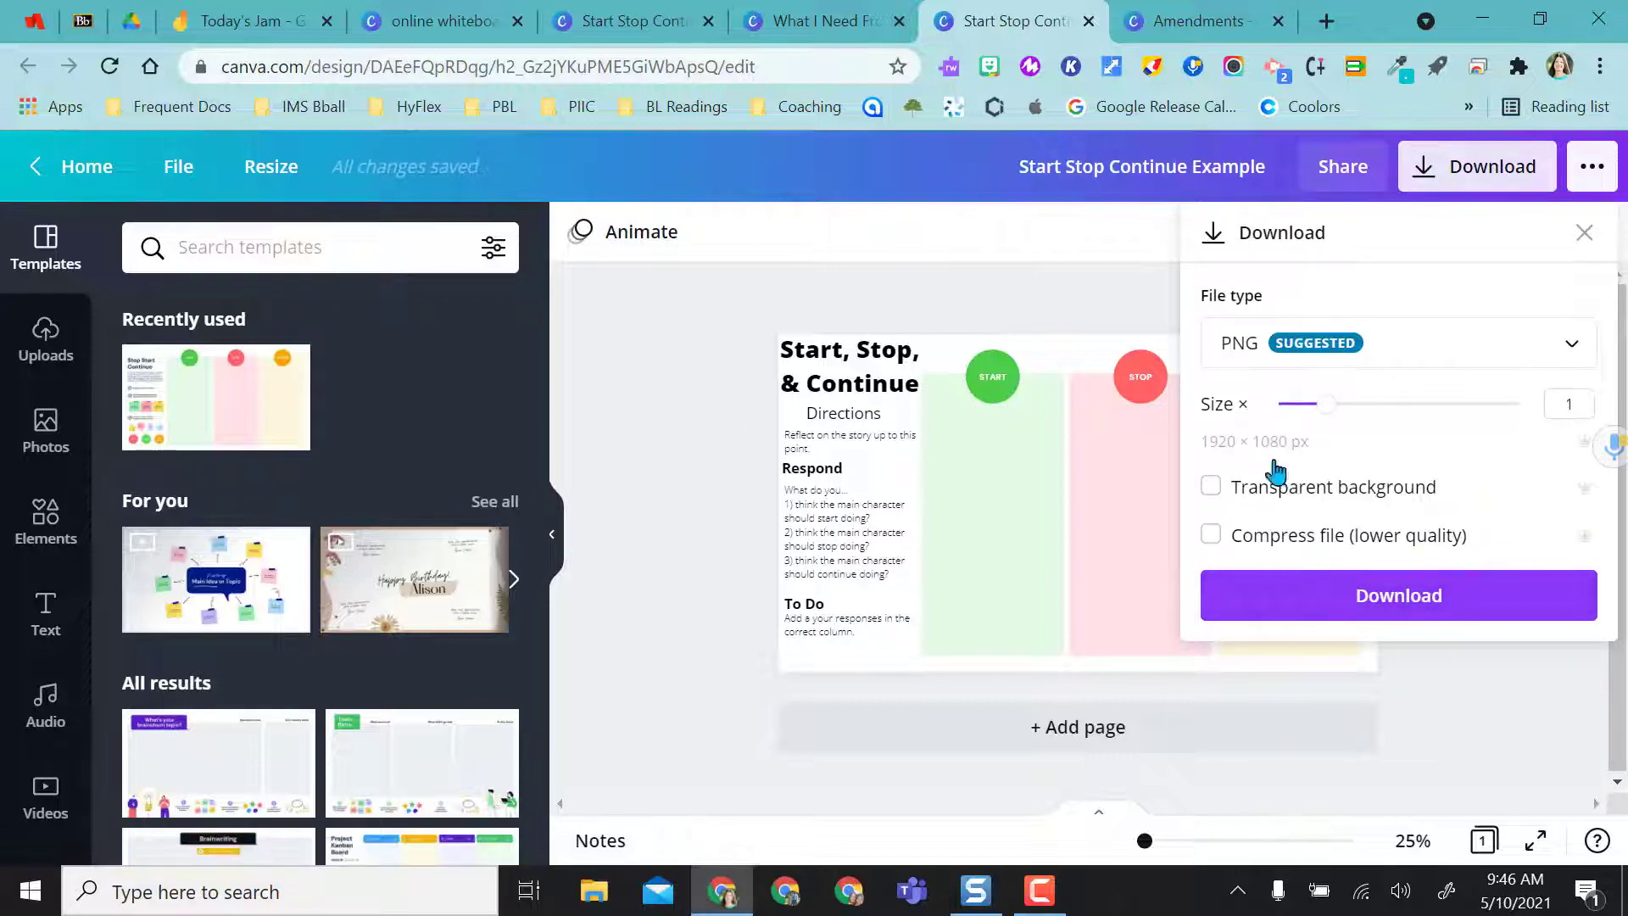
{"action": "left_click", "coordinate": [739, 306]}
- In Today's Jam, step back to the Stop Start Continue frame, frame 7 of 9
{"action": "left_click", "coordinate": [261, 25]}
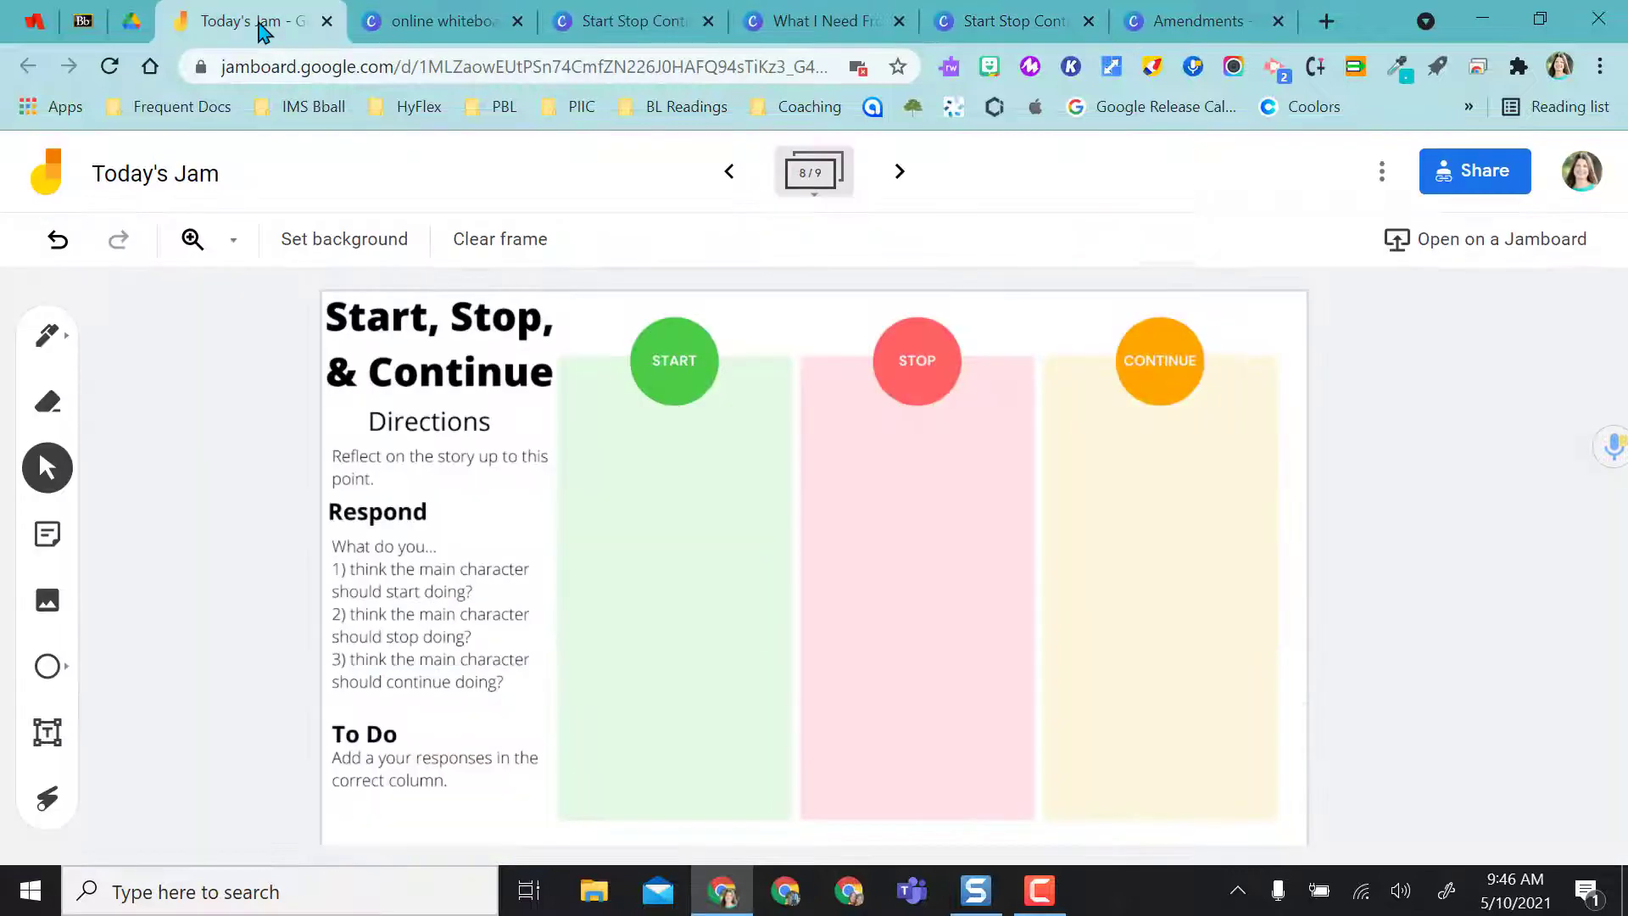
{"action": "left_click", "coordinate": [728, 171]}
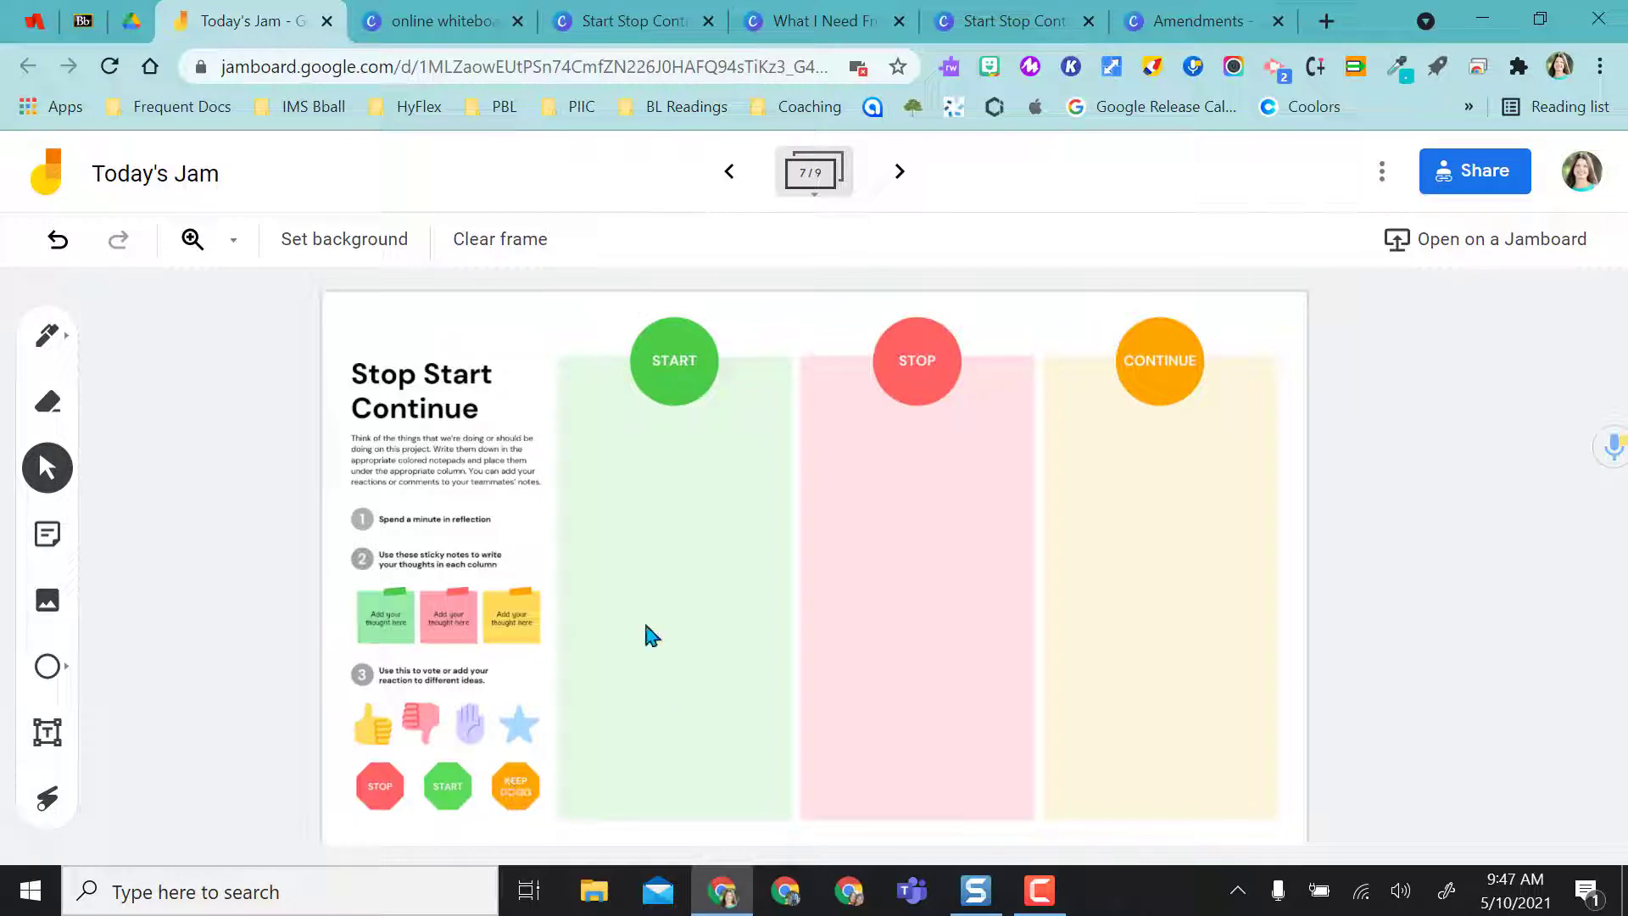
- Delete the pink sticky-note group from the Affinity Diagram's Category 2 column
{"action": "left_click", "coordinate": [1191, 17]}
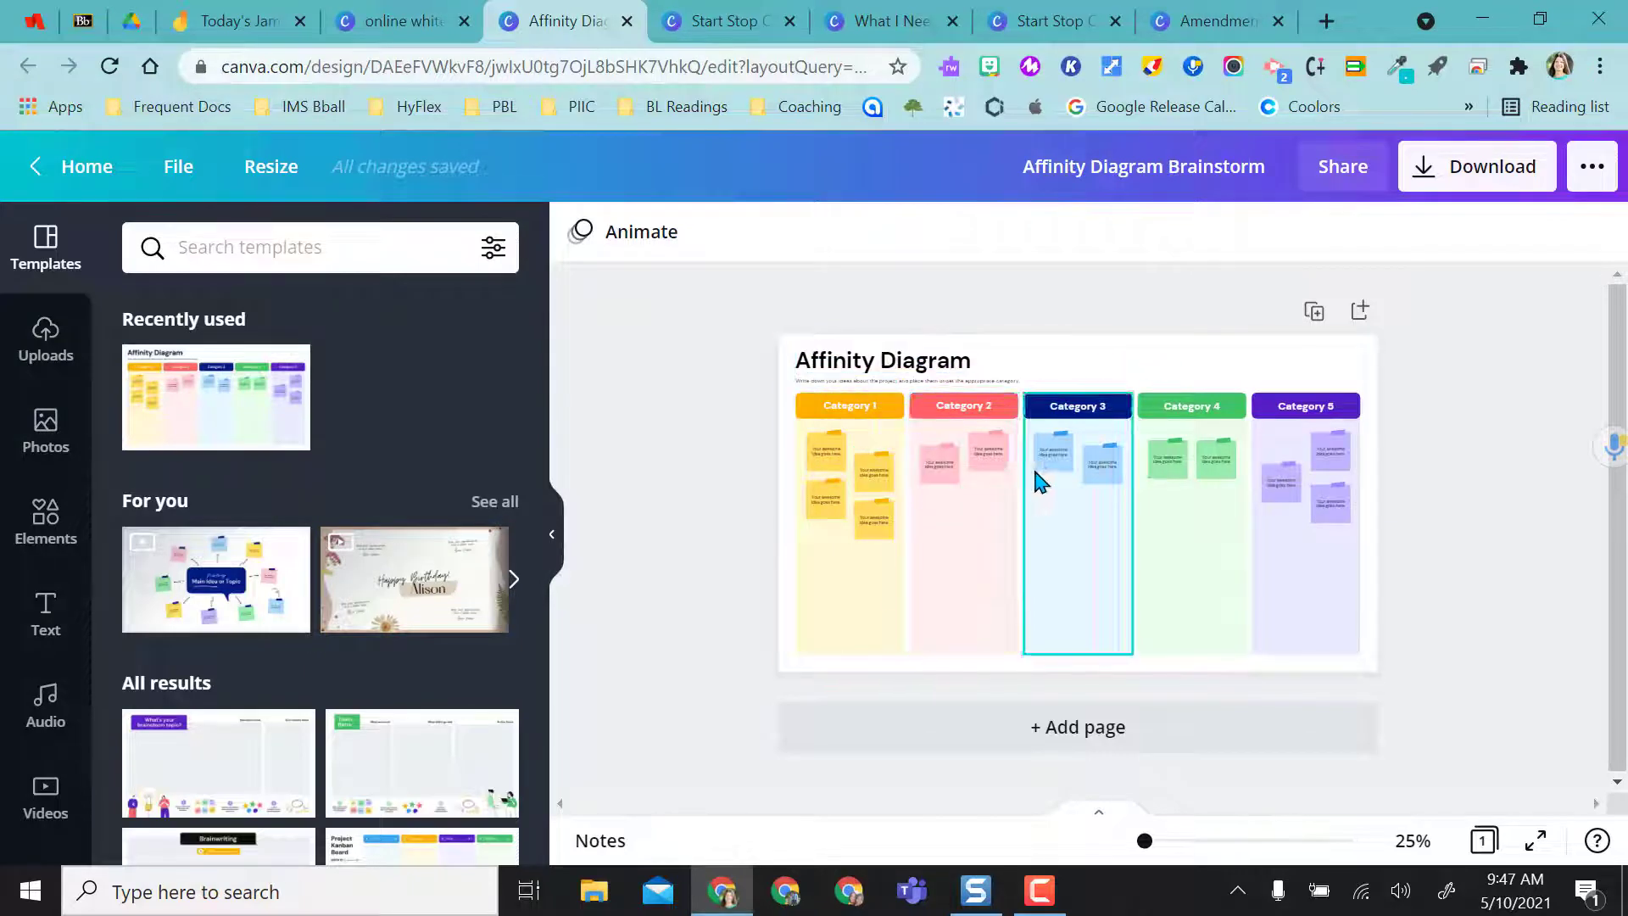
{"action": "left_click", "coordinate": [984, 454]}
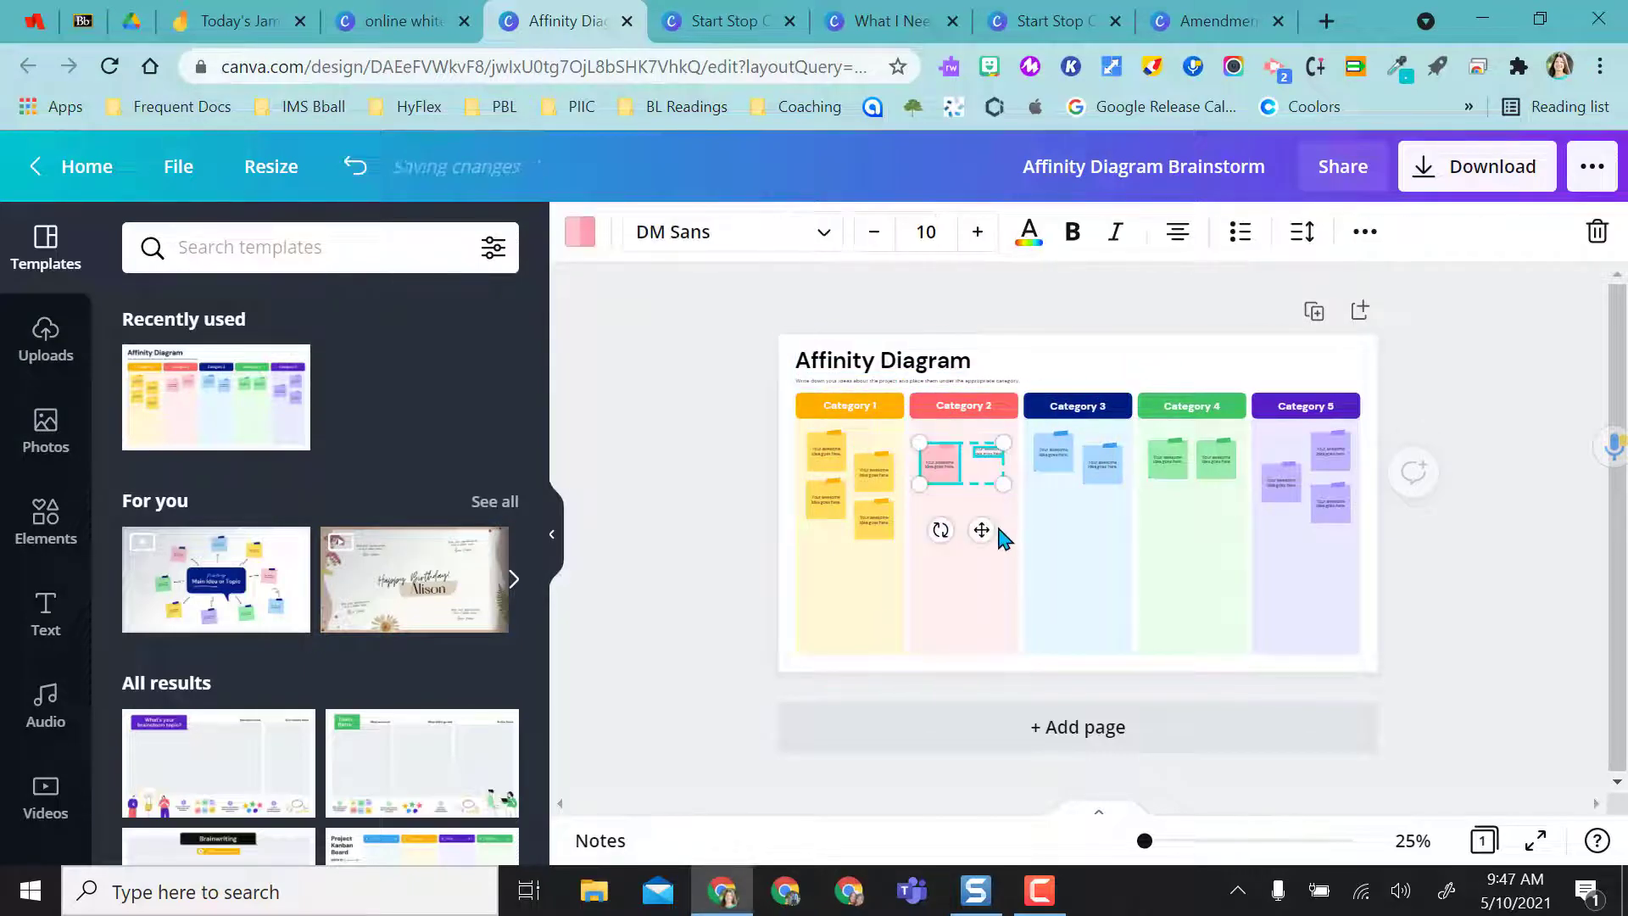
{"action": "key", "text": "Delete"}
{"action": "left_click", "coordinate": [1210, 23]}
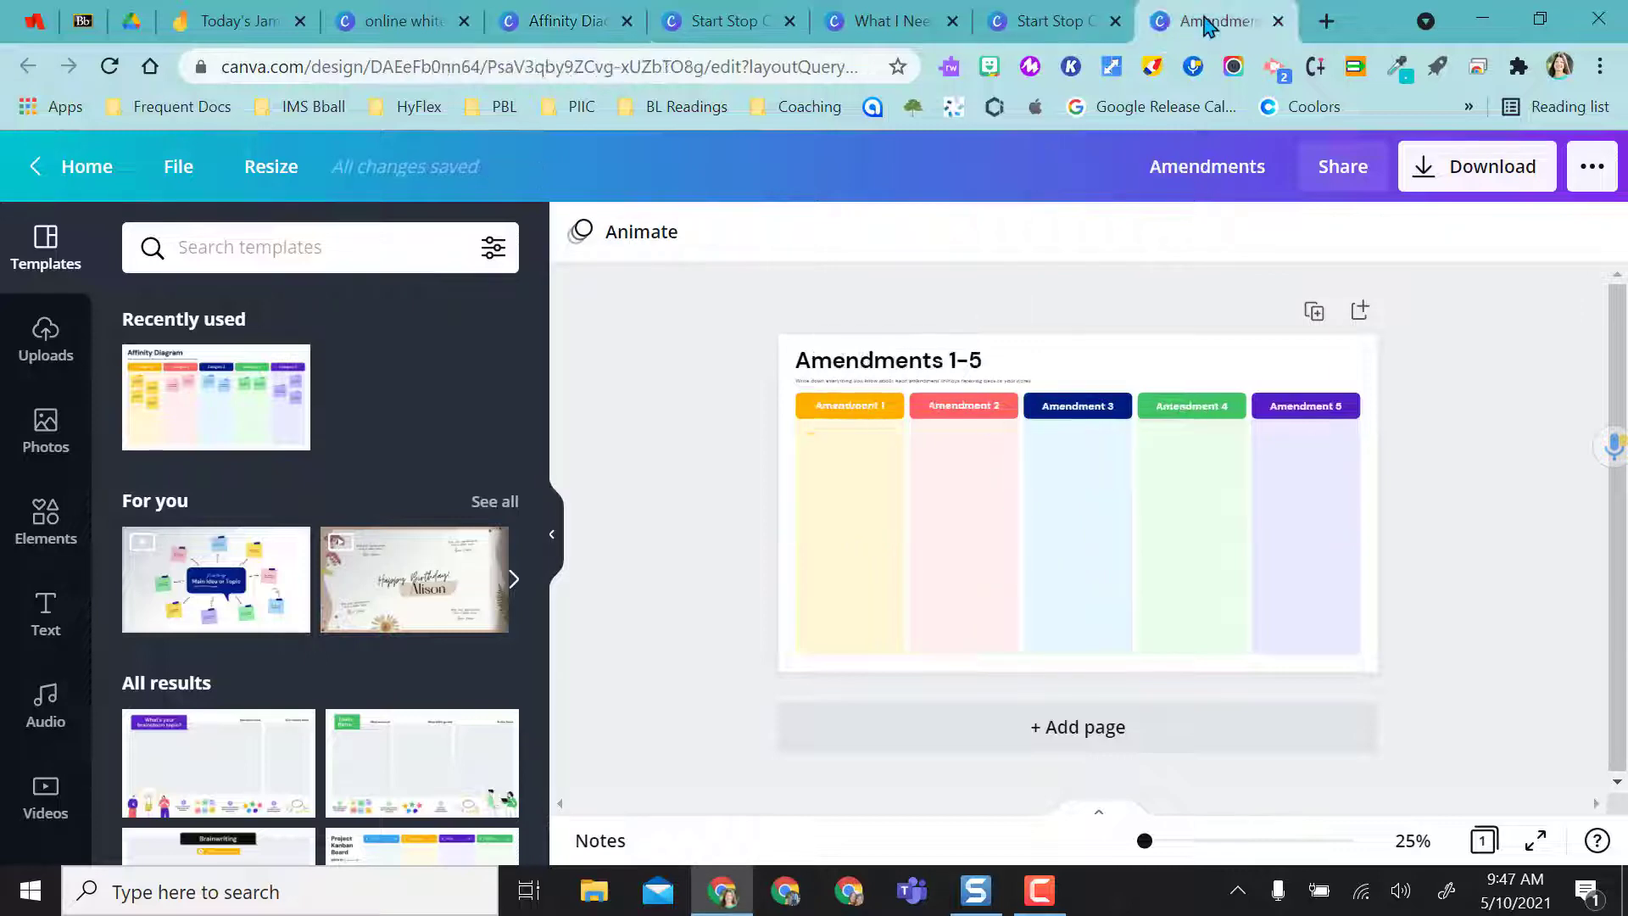
- Move to the Amendments 1-5 frame (frame 9) in Today's Jam, creating a blank frame 10
{"action": "left_click", "coordinate": [229, 22]}
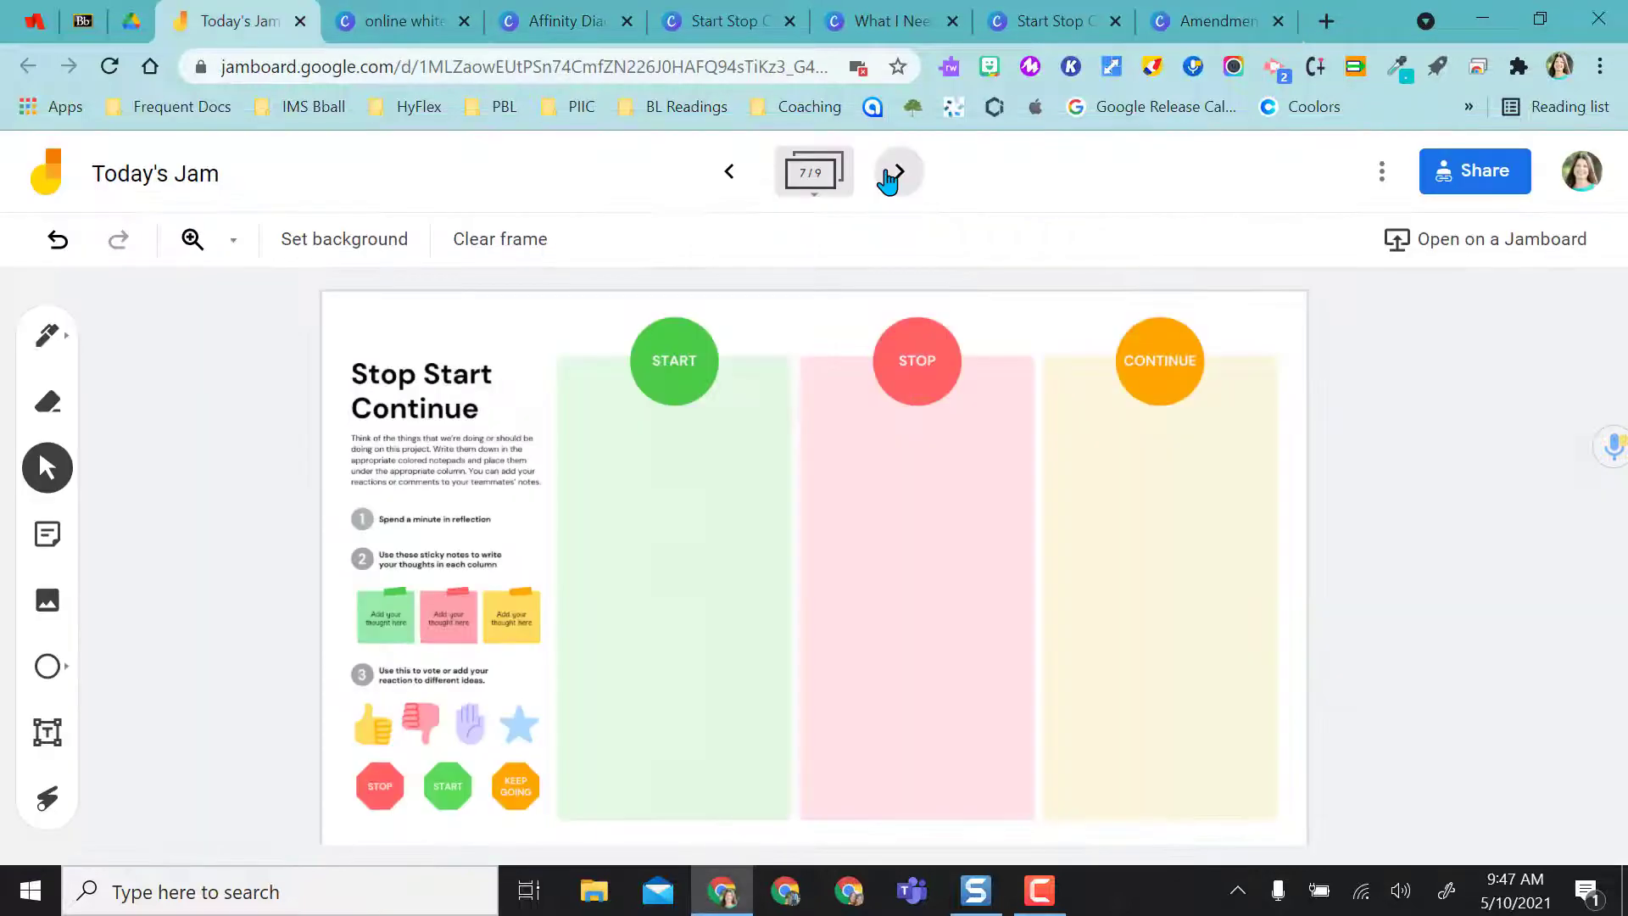
{"action": "left_click", "coordinate": [890, 174]}
{"action": "left_click", "coordinate": [889, 178]}
{"action": "left_click", "coordinate": [889, 178]}
{"action": "left_click", "coordinate": [726, 174]}
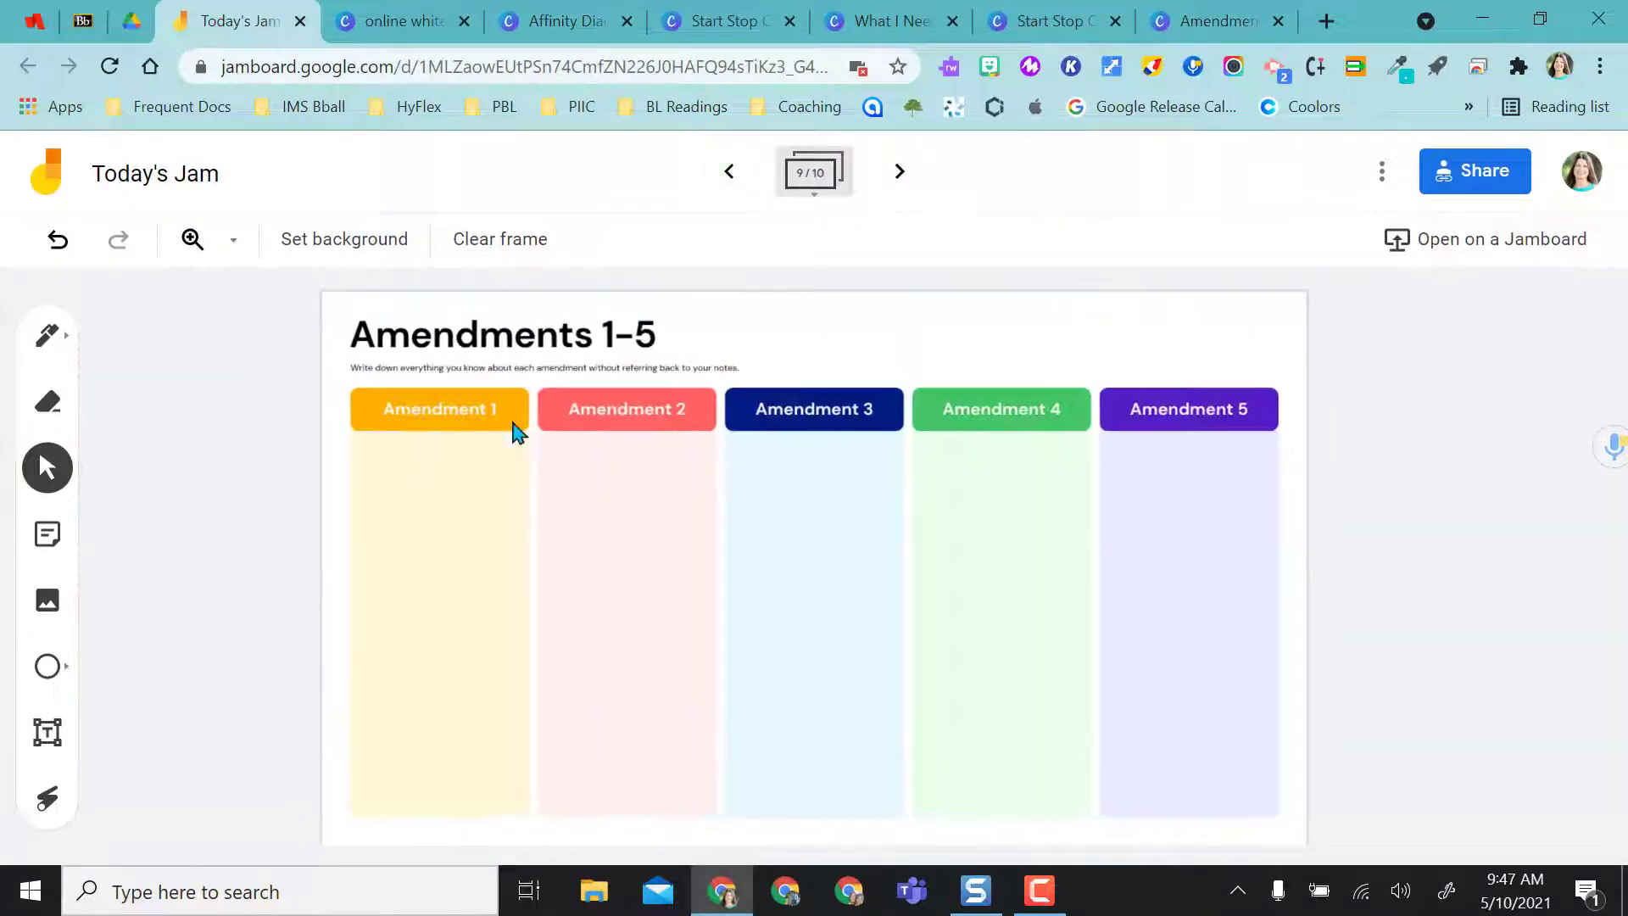
- Add a small 'Type up' sticky note under Amendment 1
{"action": "left_click", "coordinate": [48, 535]}
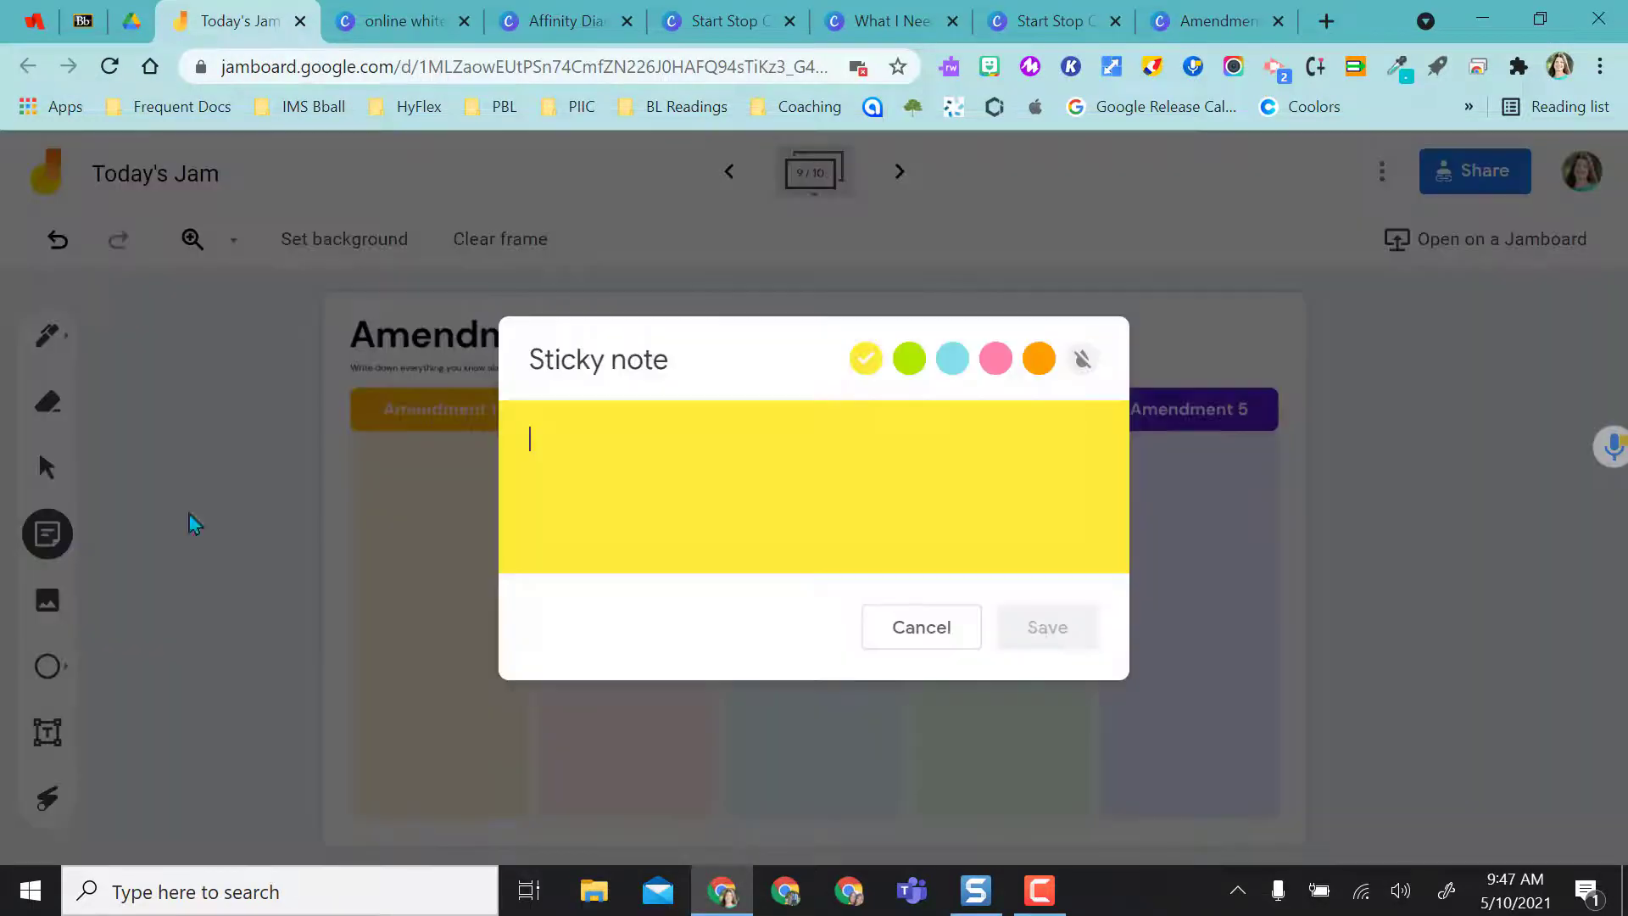
{"action": "type", "text": "Type up"}
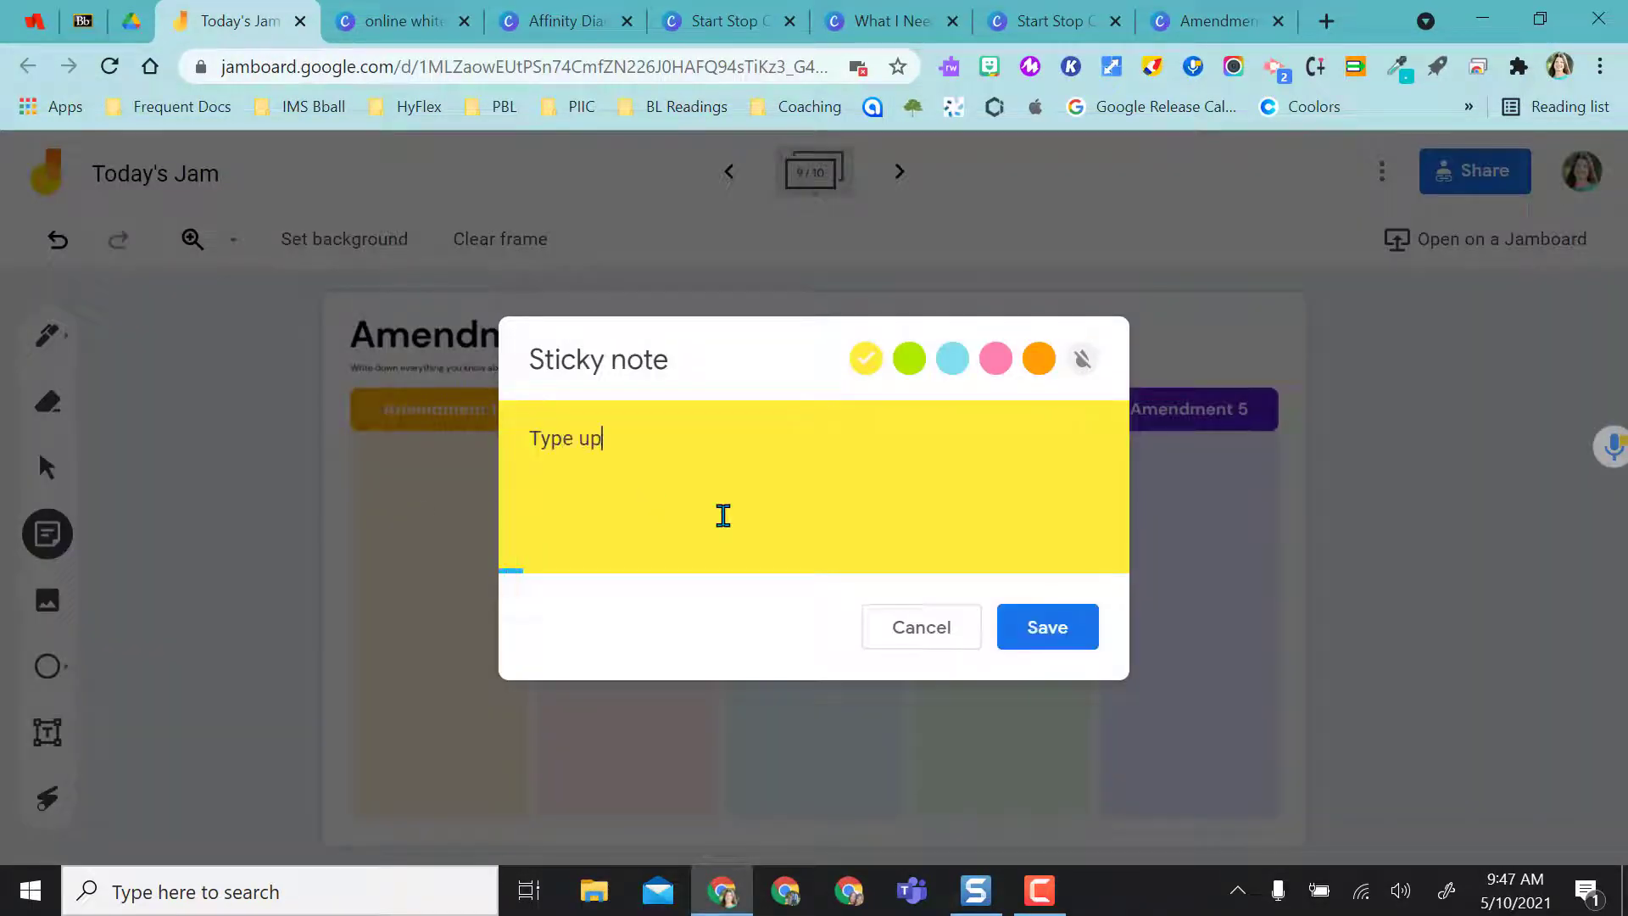
{"action": "left_click", "coordinate": [1047, 627]}
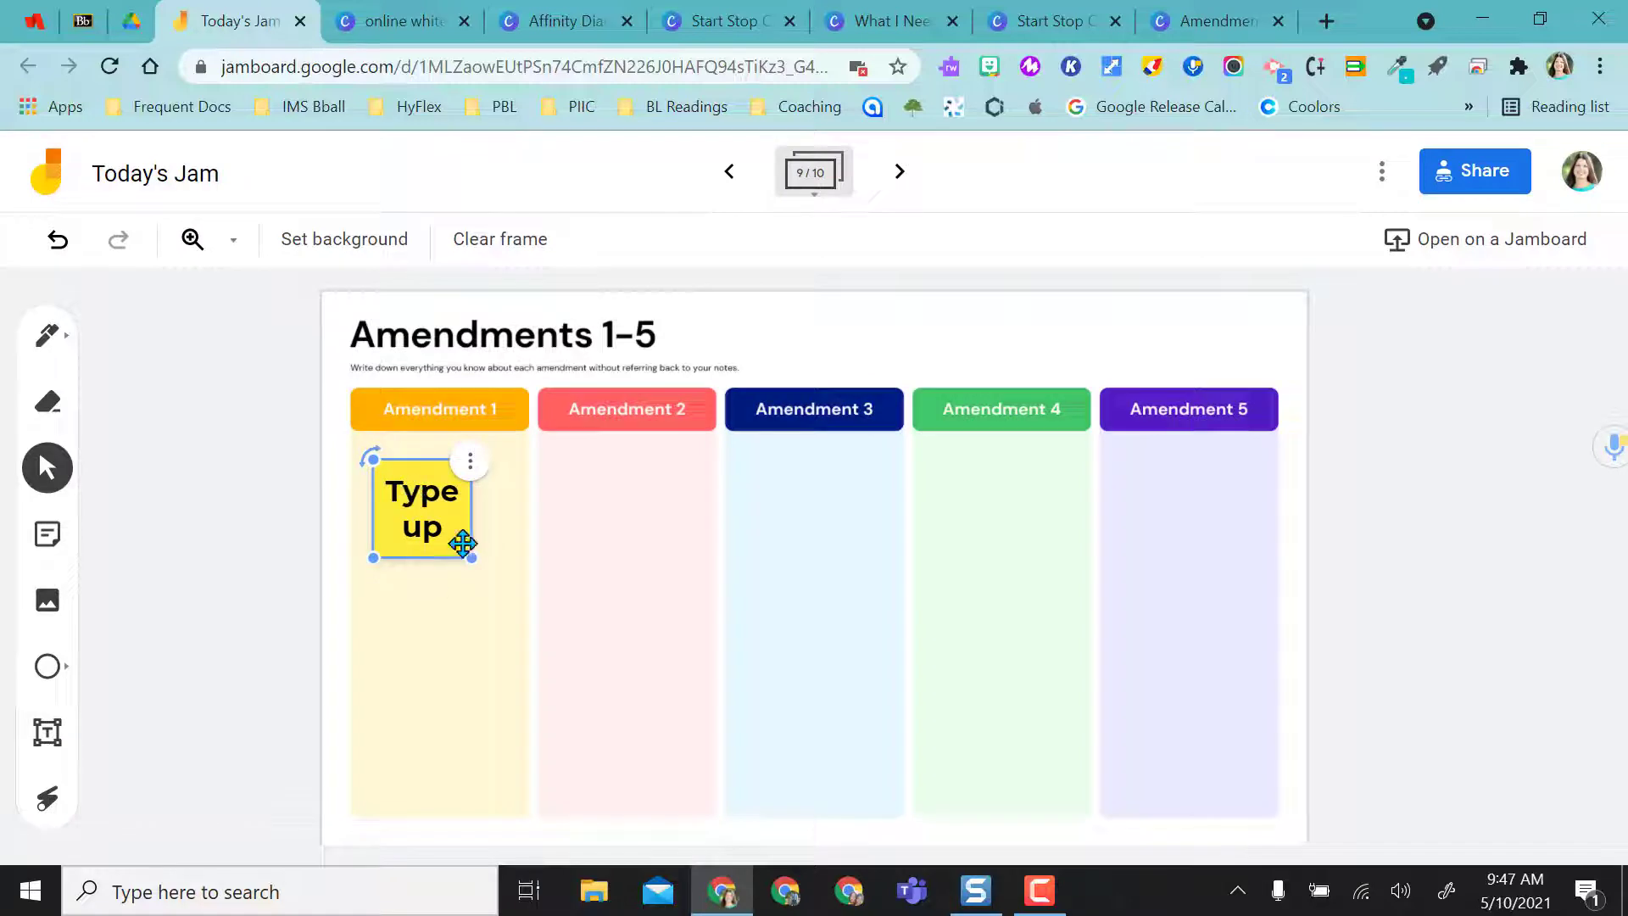
{"action": "left_click_drag", "start_coordinate": [467, 561], "coordinate": [436, 535]}
{"action": "left_click", "coordinate": [1416, 530]}
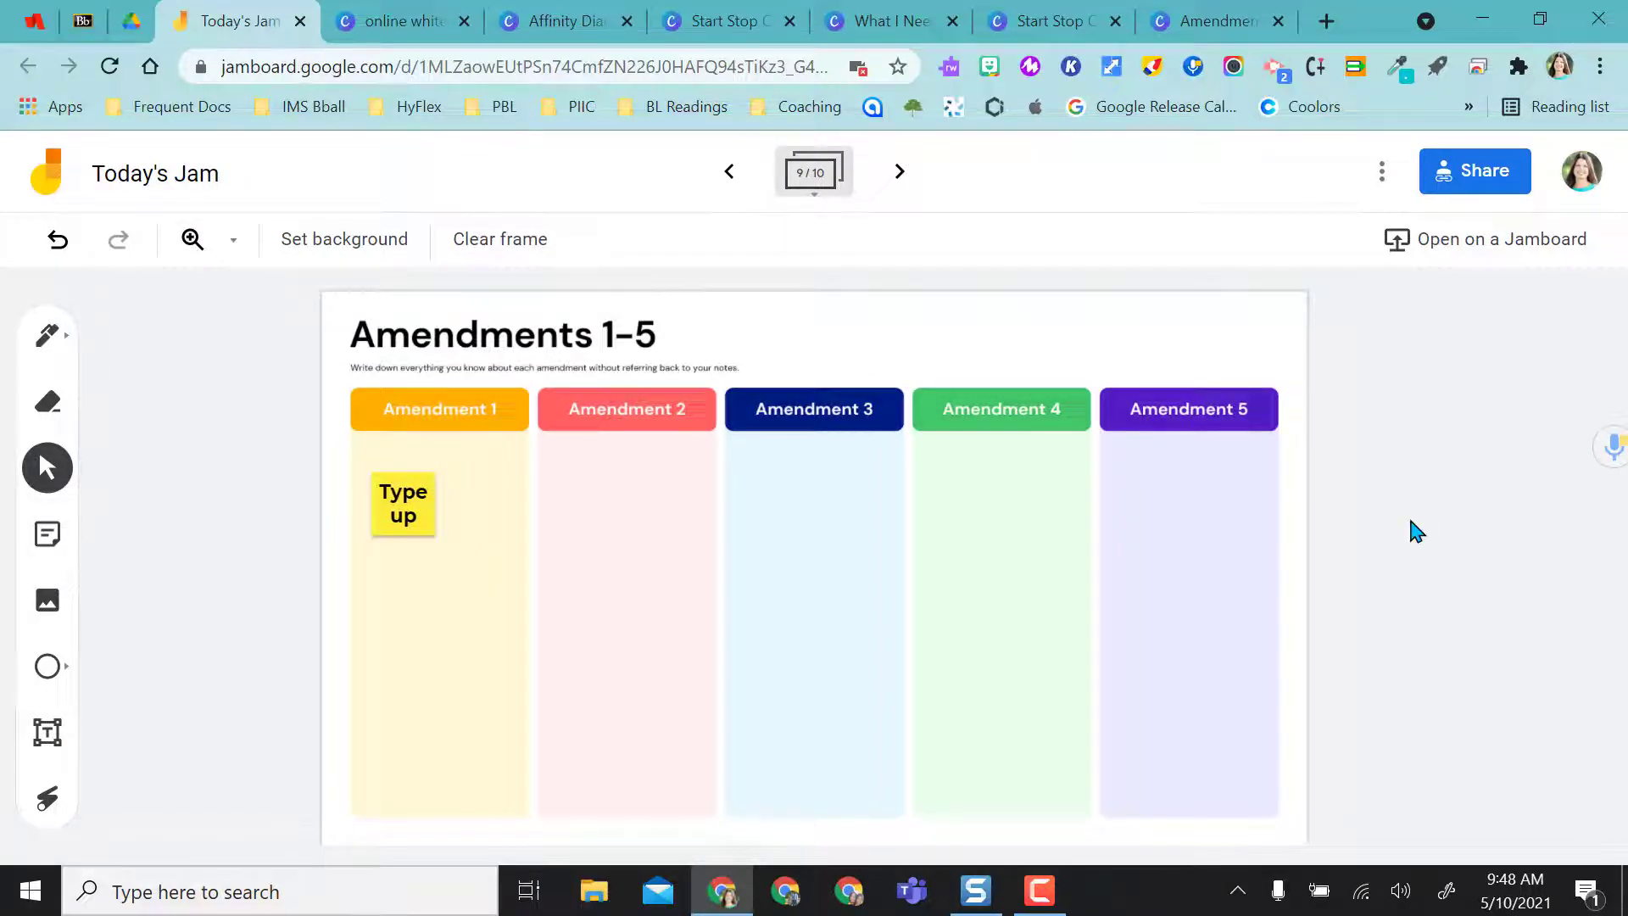
- Scroll down through Canva's online whiteboard template results to see more options
{"action": "left_click", "coordinate": [398, 20]}
{"action": "scroll", "coordinate": [638, 701], "scroll_direction": "down", "scroll_amount": 8}
{"action": "scroll", "coordinate": [636, 692], "scroll_direction": "down", "scroll_amount": 10}
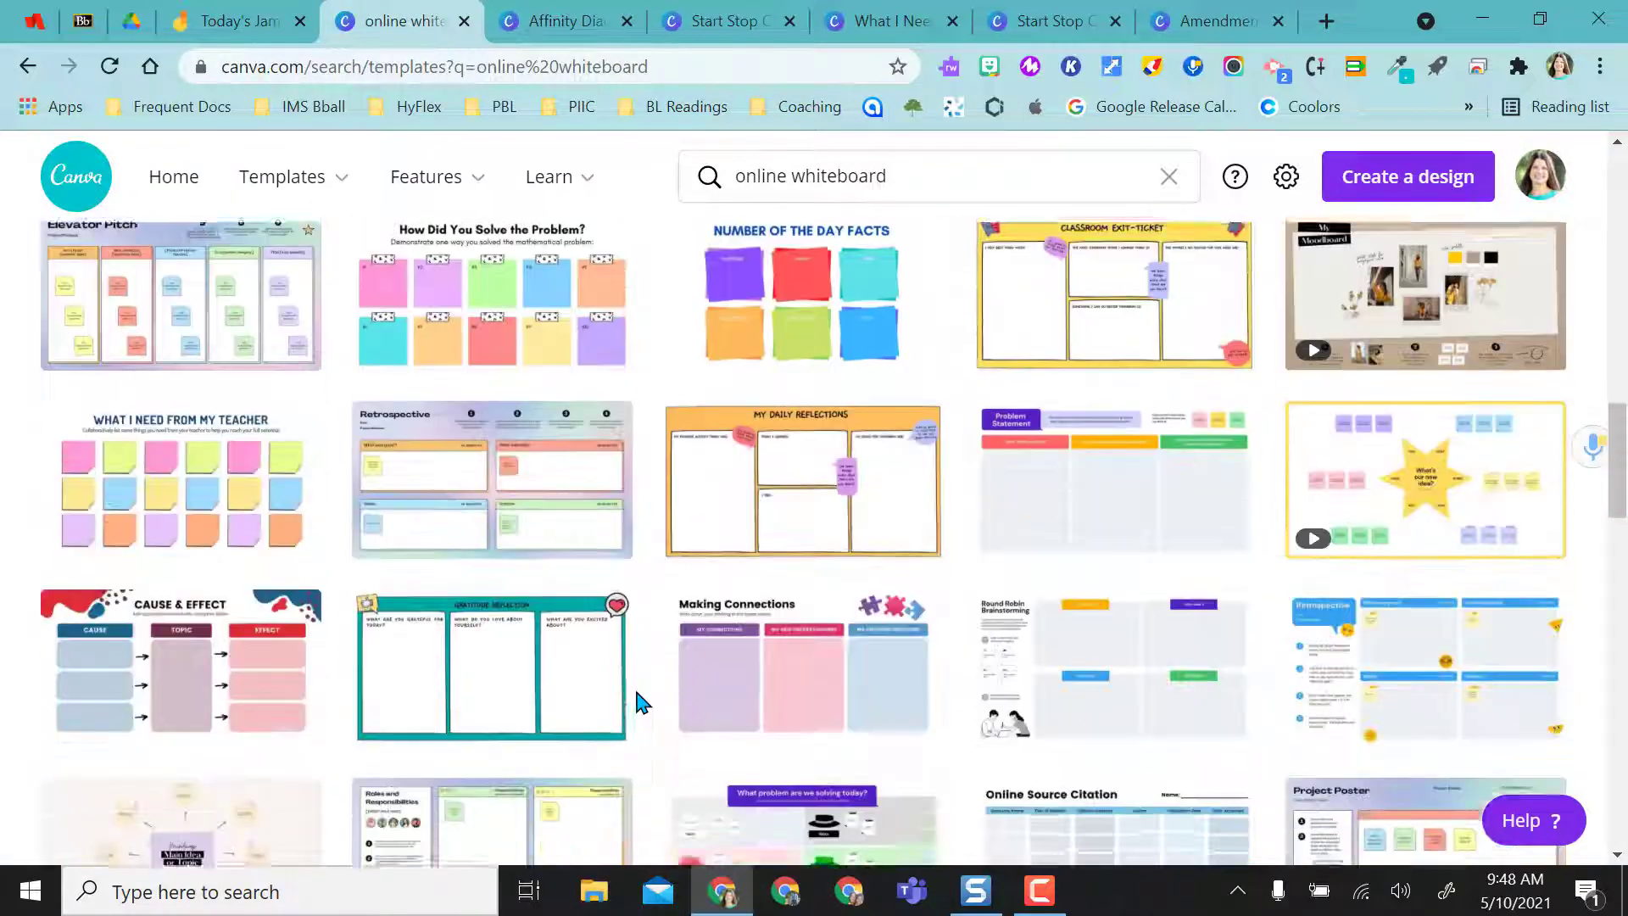
{"action": "scroll", "coordinate": [642, 701], "scroll_direction": "down", "scroll_amount": 10}
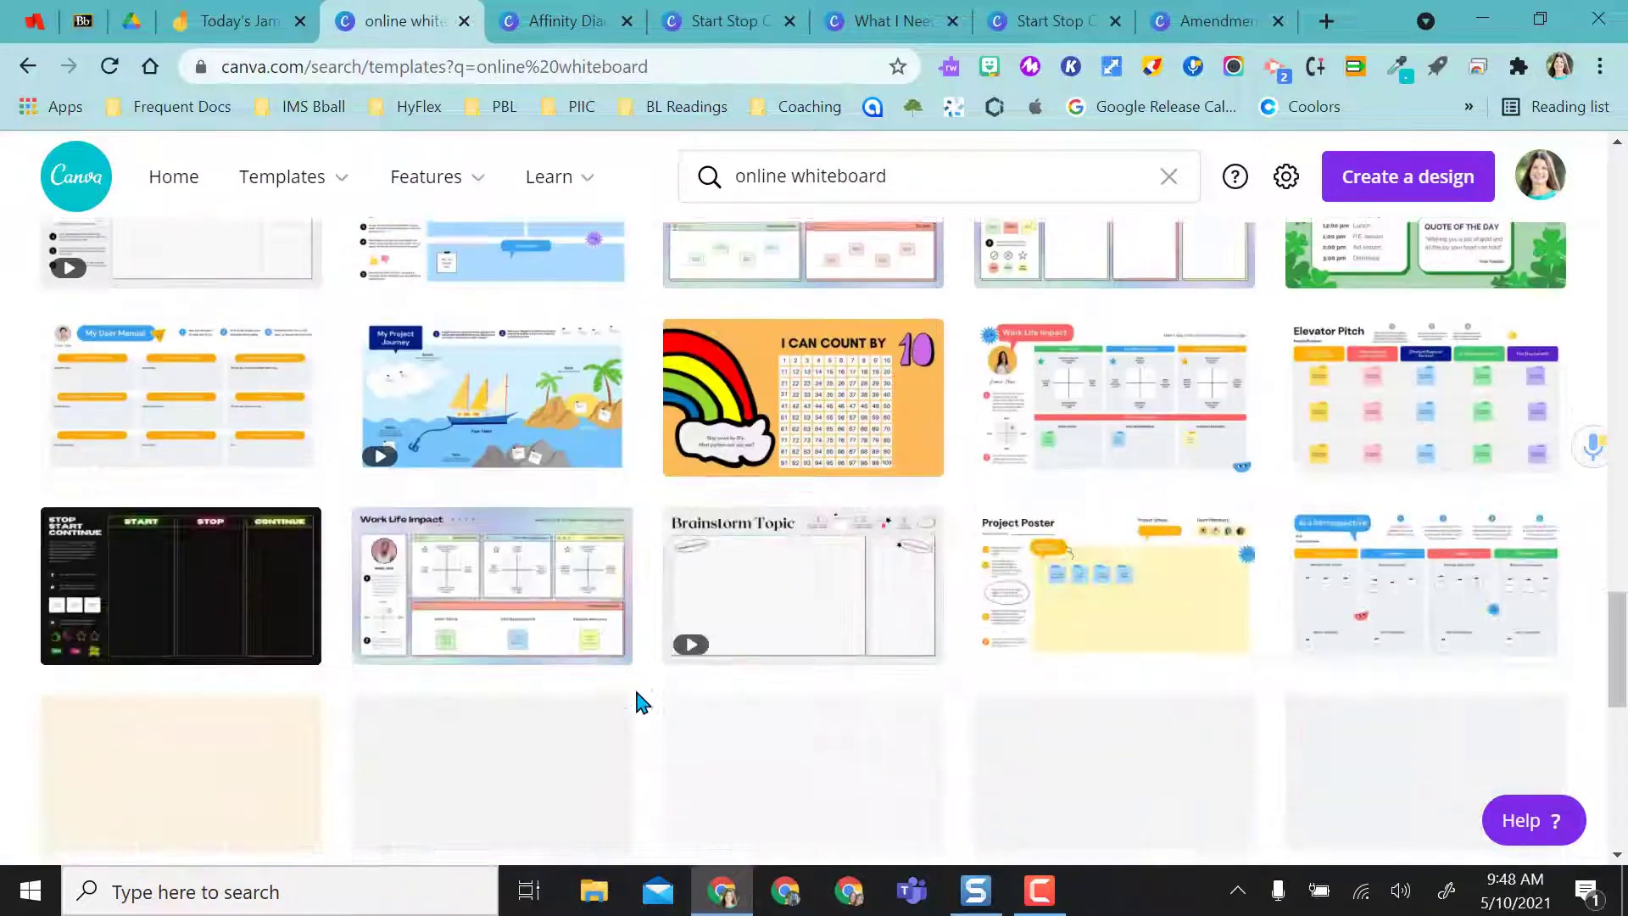
{"action": "scroll", "coordinate": [638, 693], "scroll_direction": "down", "scroll_amount": 7}
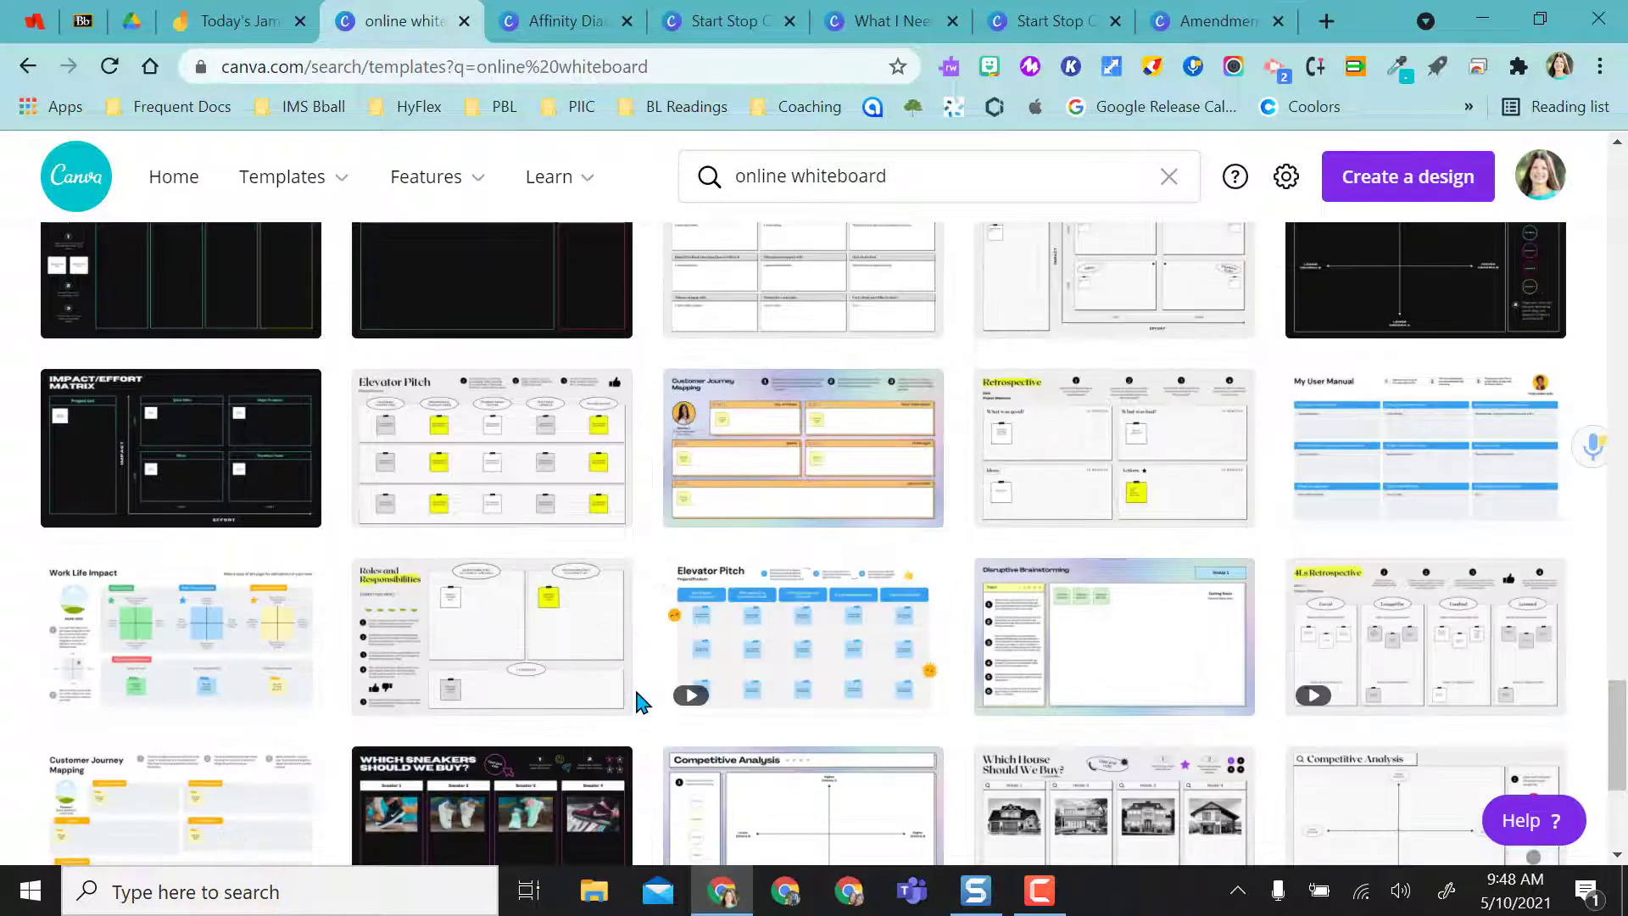